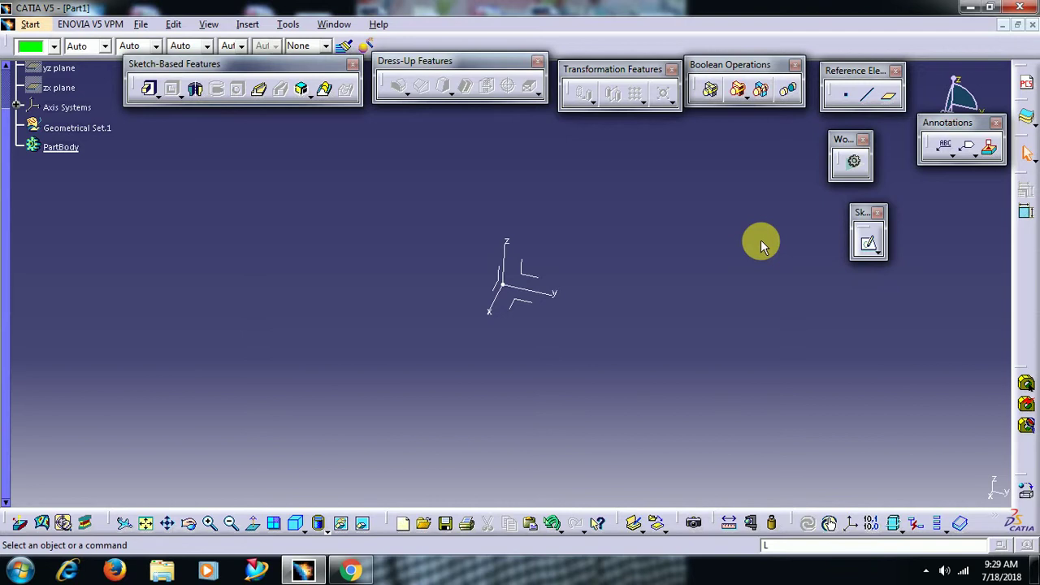
# Step: Start a shaft definition, try its thick-profile option, then cancel it
pyautogui.click(197, 90)
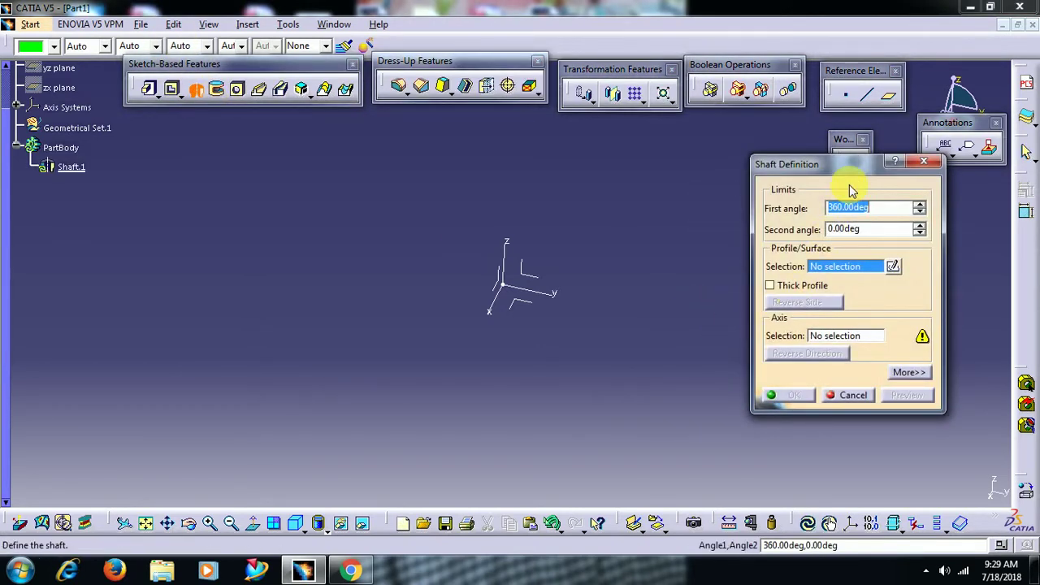
pyautogui.moveTo(849, 185); pyautogui.dragTo(745, 205)
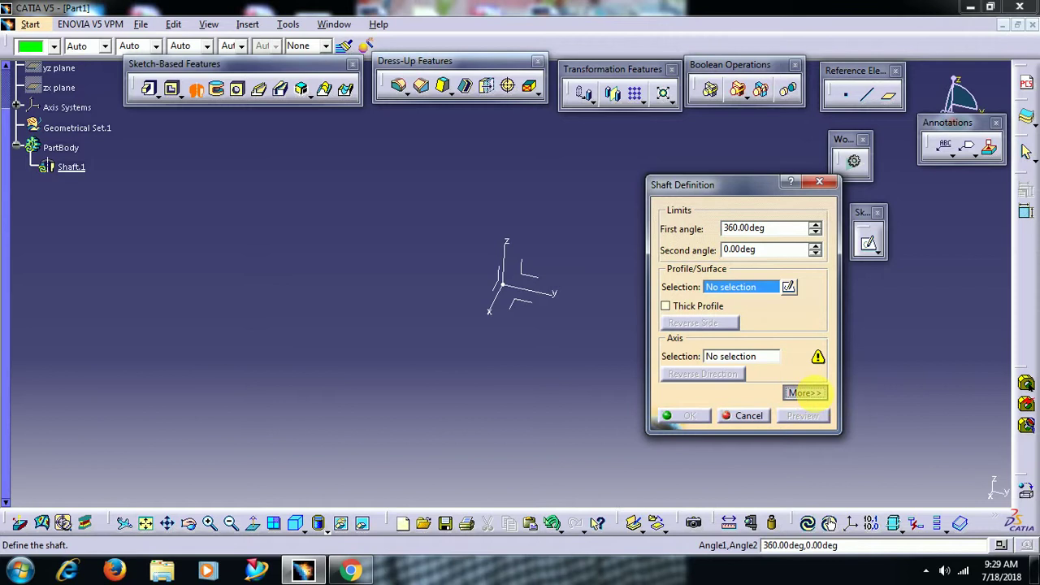
pyautogui.click(802, 393)
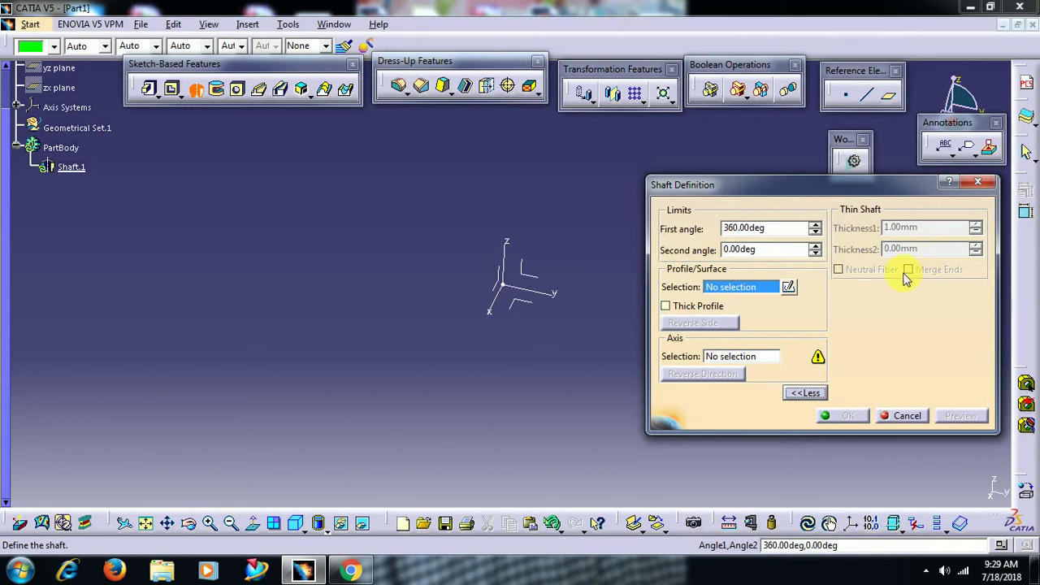
pyautogui.click(667, 306)
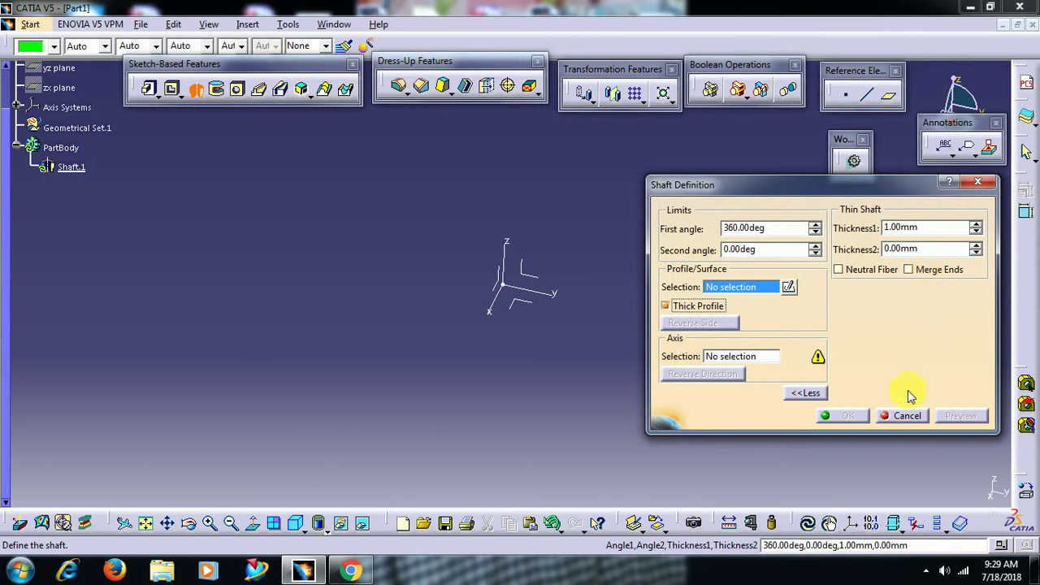
pyautogui.click(906, 416)
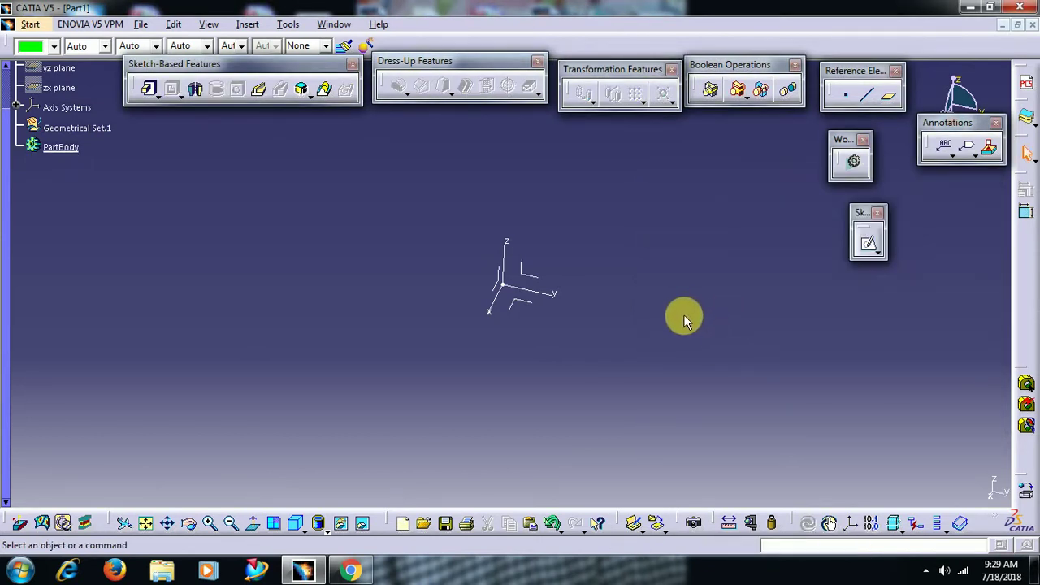
# Step: Open a sketch on the XY plane and draw a circle centred at the origin
pyautogui.click(528, 305)
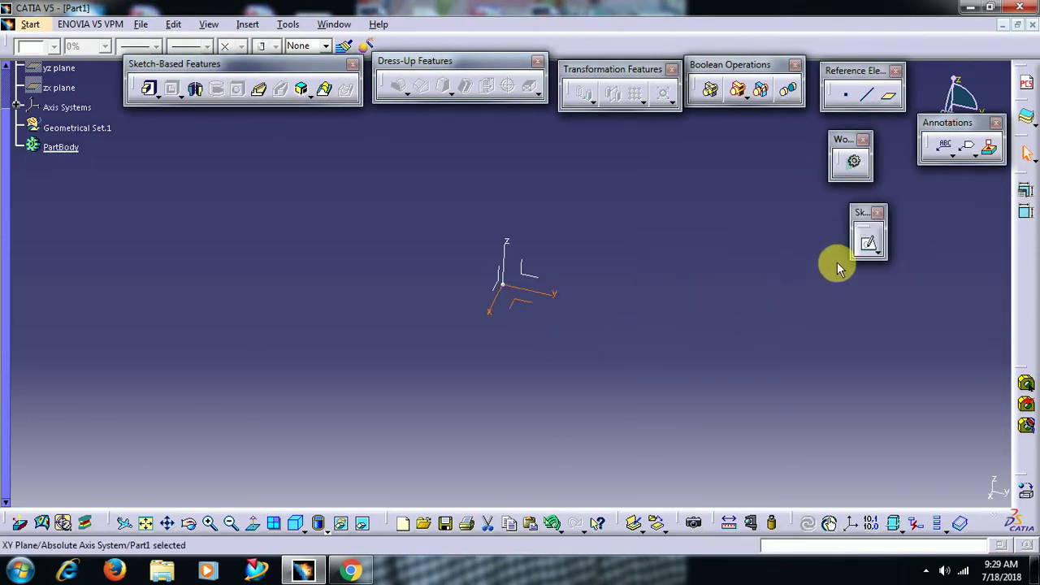
pyautogui.click(867, 246)
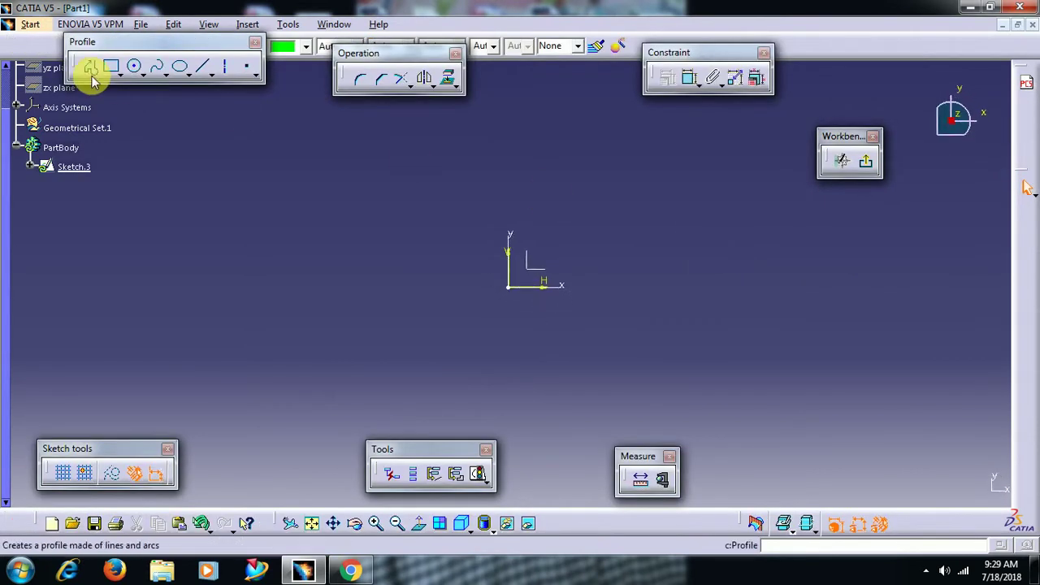
pyautogui.click(135, 67)
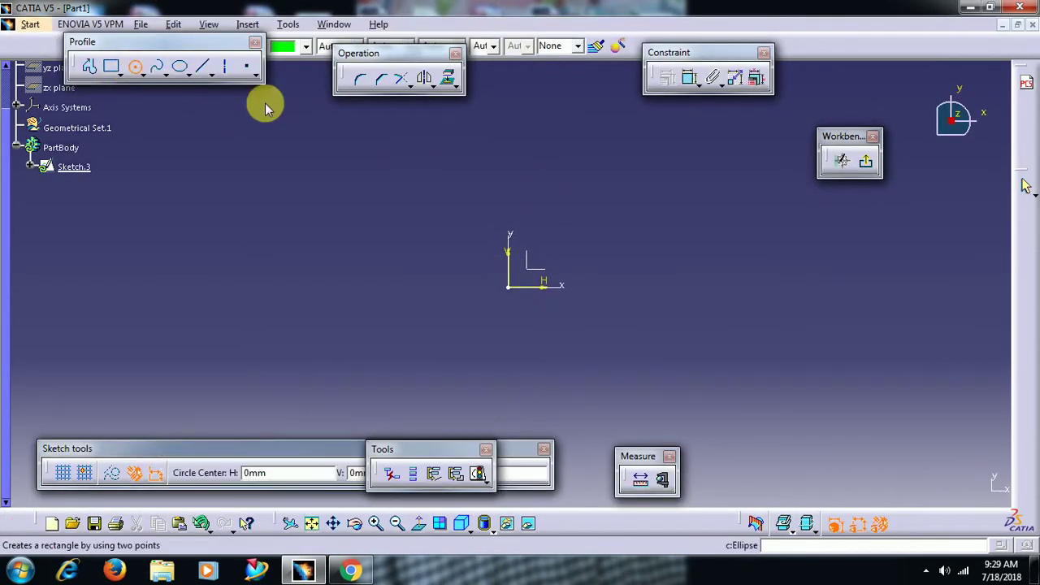
pyautogui.click(508, 284)
pyautogui.click(569, 187)
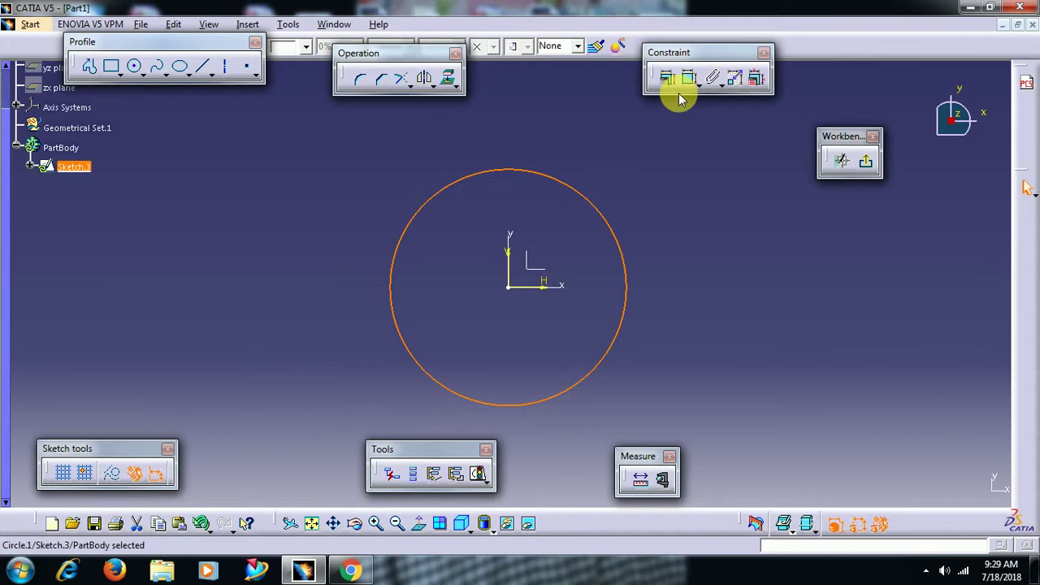
# Step: Constrain the circle's diameter to 150 mm
pyautogui.click(689, 77)
pyautogui.click(668, 131)
pyautogui.doubleClick(658, 137)
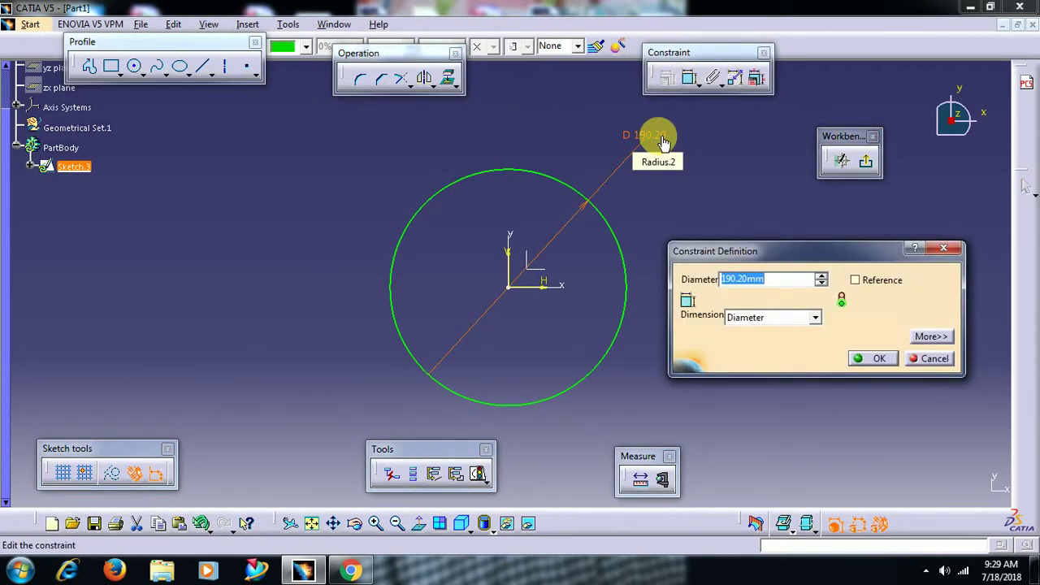
pyautogui.write('150')
pyautogui.press('Return')
pyautogui.click(663, 140)
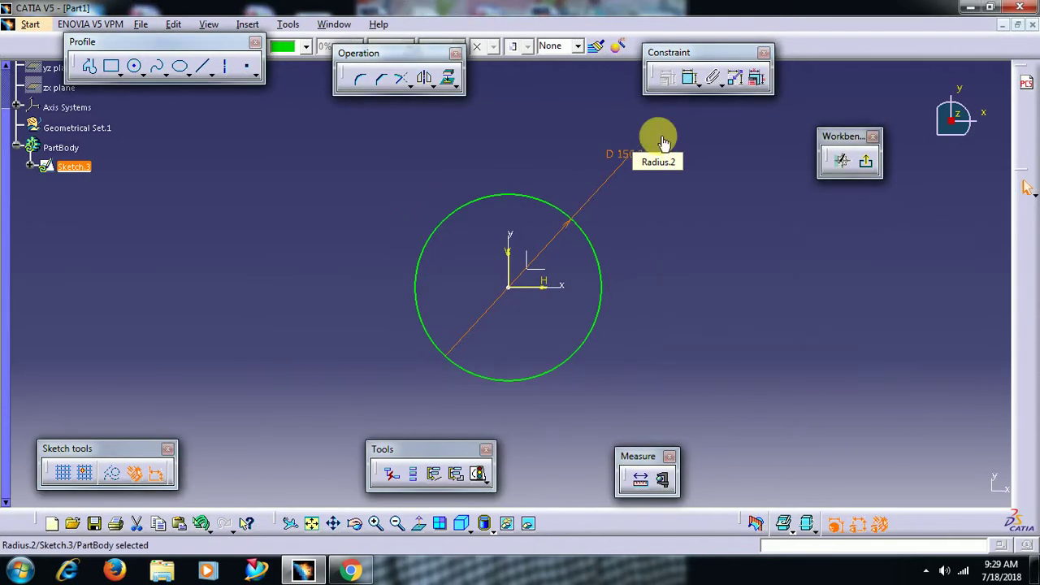
pyautogui.click(708, 213)
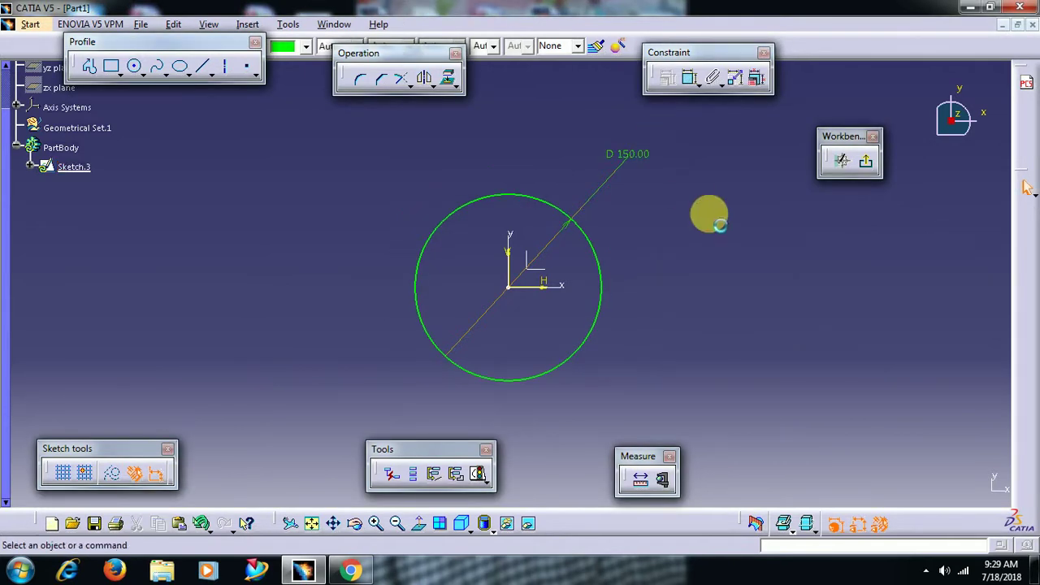
# Step: Exit the sketch and pad the circle with a 100 mm length
pyautogui.click(871, 164)
pyautogui.moveTo(622, 264)
pyautogui.mouseDown(button='middle')
pyautogui.moveTo(622, 281)
pyautogui.moveTo(651, 251)
pyautogui.moveTo(555, 215)
pyautogui.mouseUp(button='middle')
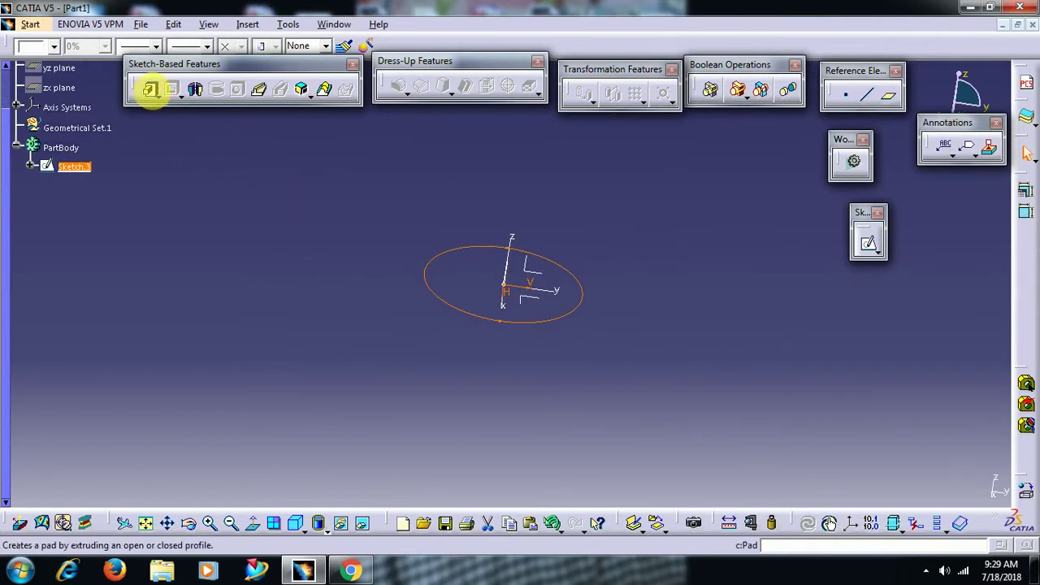
pyautogui.click(151, 89)
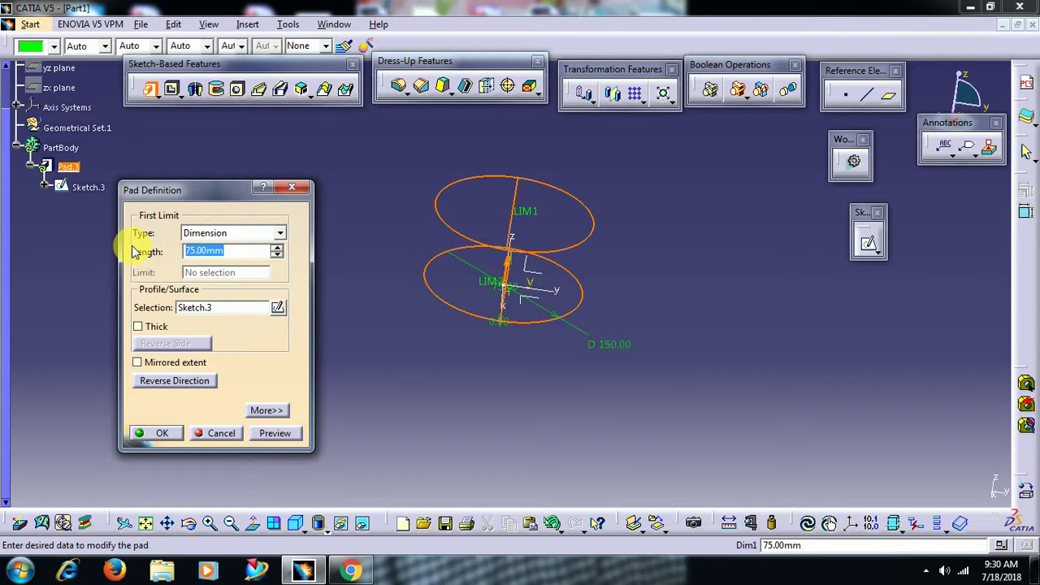
pyautogui.write('100')
pyautogui.click(269, 433)
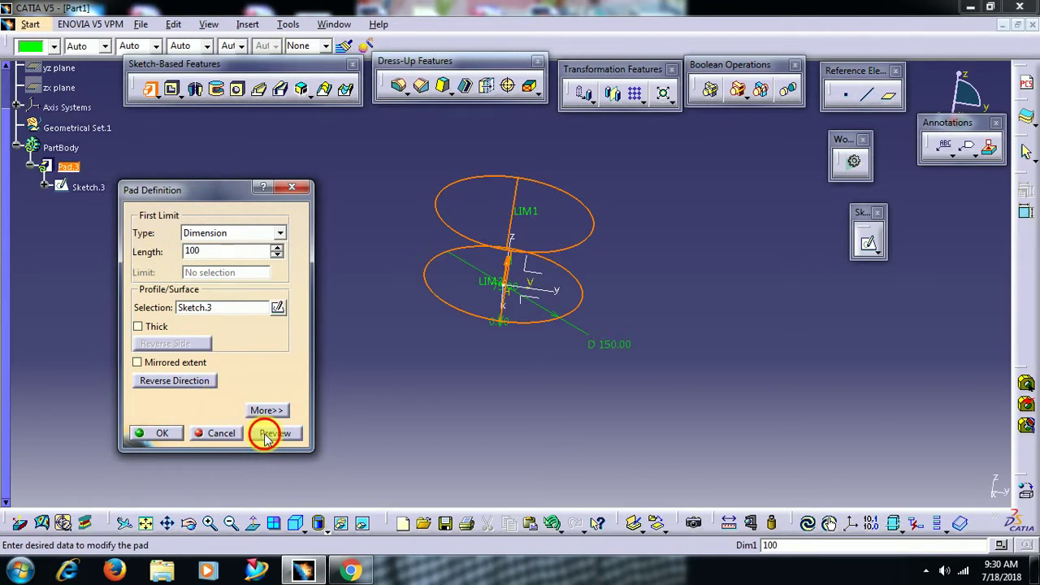
pyautogui.moveTo(575, 367); pyautogui.dragTo(300, 362, button='middle')
# Step: Set the pad's second limit to -95 mm and create the thin disc
pyautogui.click(268, 411)
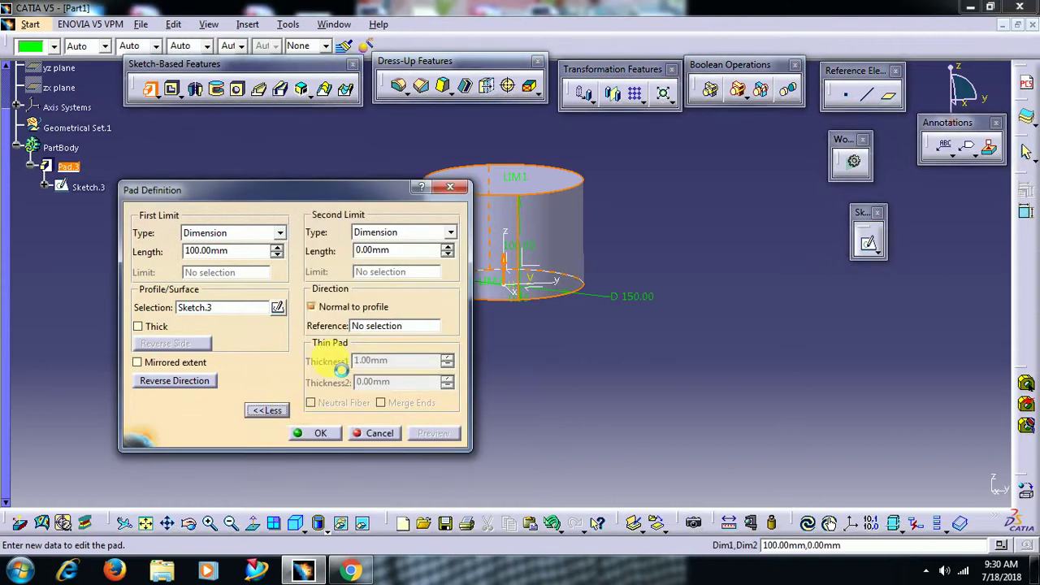
pyautogui.moveTo(342, 196); pyautogui.dragTo(275, 224)
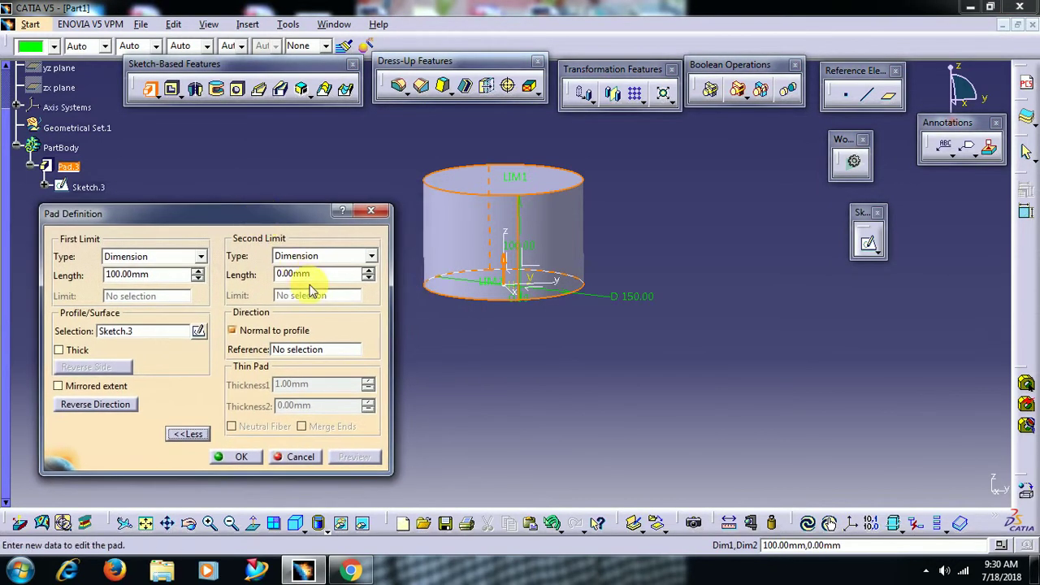
pyautogui.moveTo(325, 273); pyautogui.dragTo(238, 272)
pyautogui.write('-95')
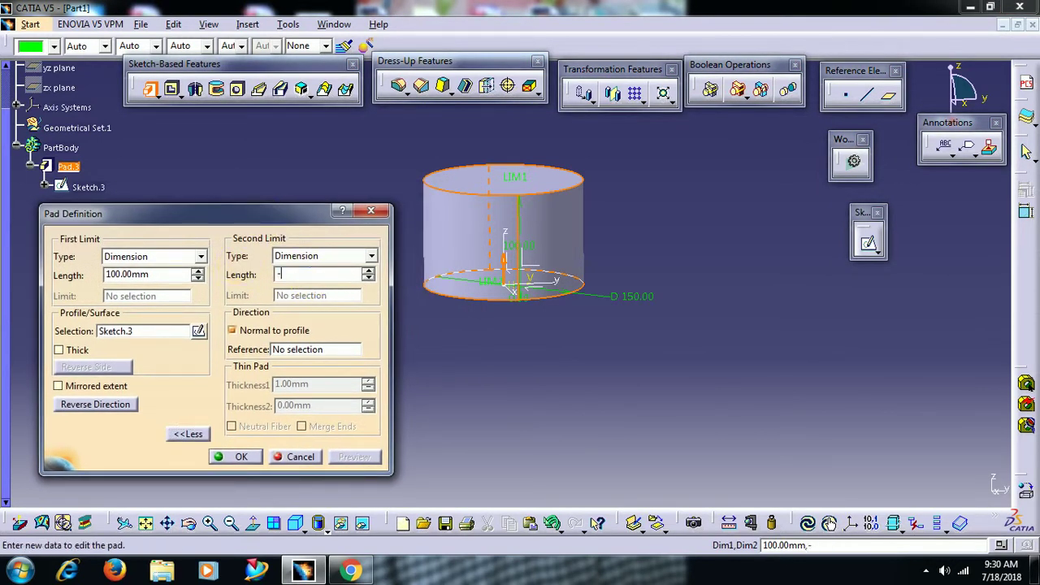
pyautogui.click(244, 456)
pyautogui.moveTo(504, 341); pyautogui.dragTo(487, 294, button='middle')
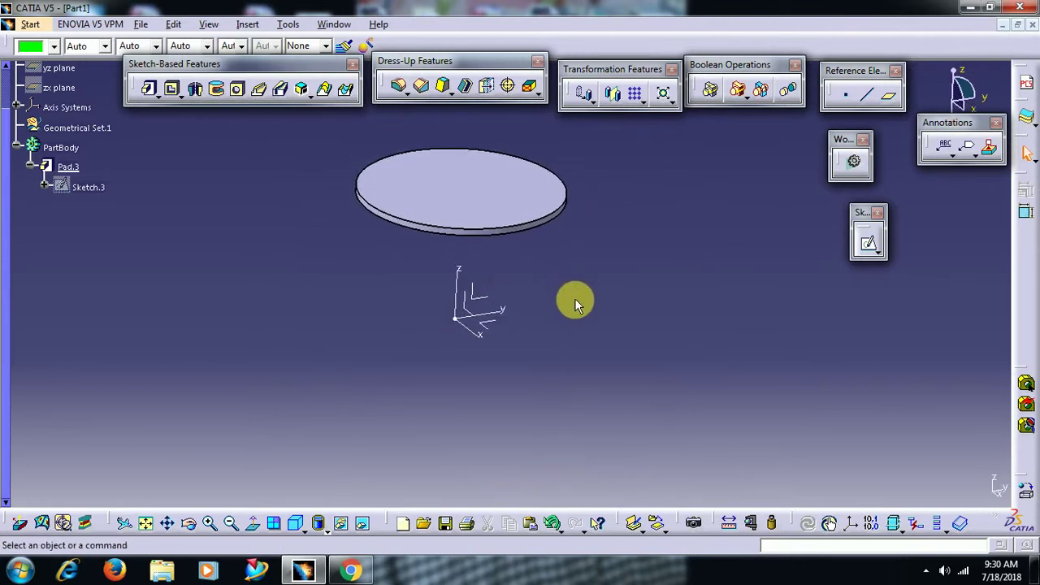
# Step: Mirror the disc across the XY plane to create a second disc
pyautogui.moveTo(574, 299); pyautogui.dragTo(598, 293, button='middle')
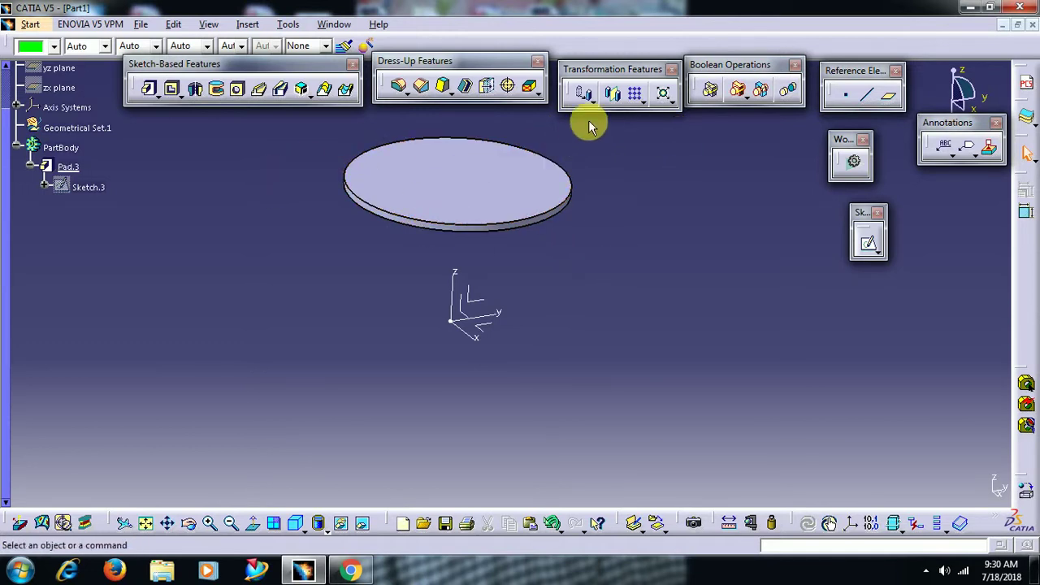
pyautogui.click(615, 96)
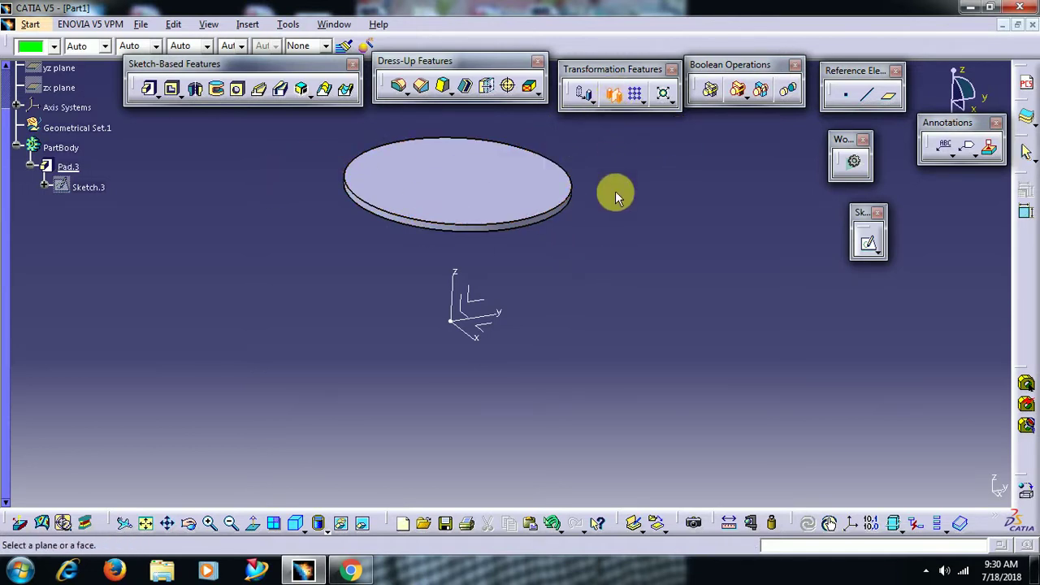
pyautogui.click(419, 212)
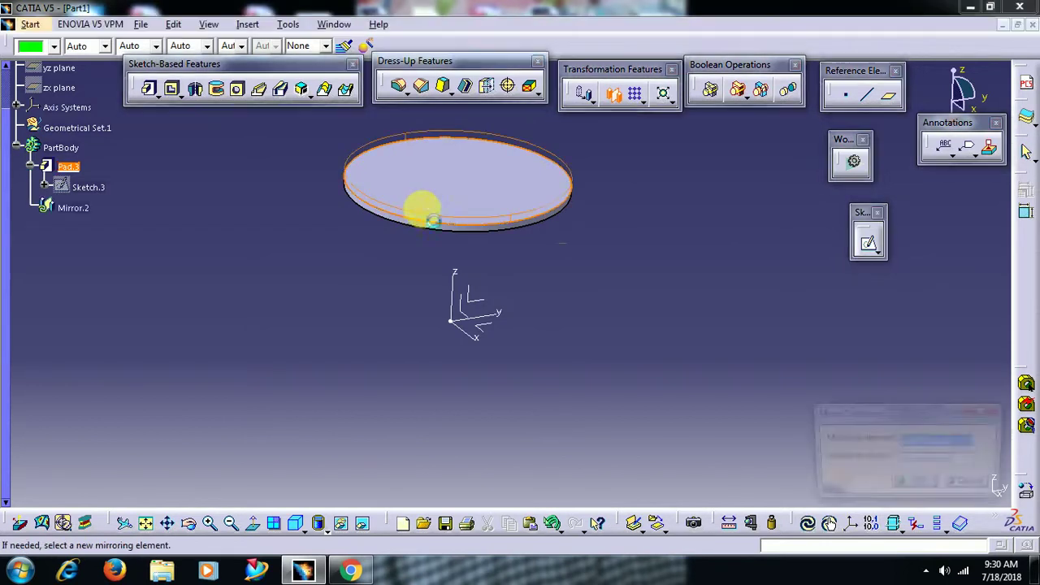
pyautogui.click(489, 328)
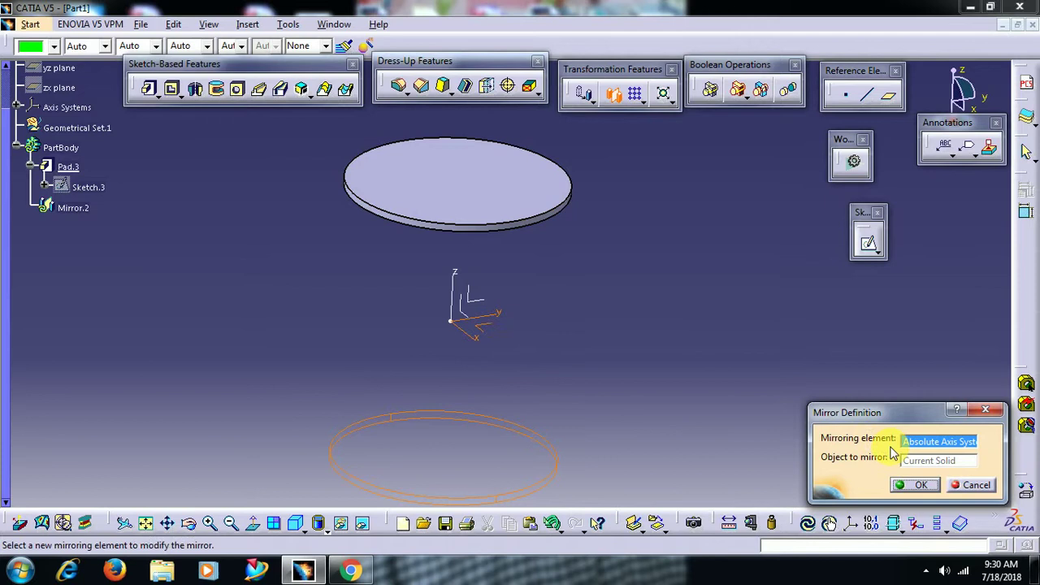
pyautogui.click(921, 485)
# Step: Colour the whole PartBody magenta
pyautogui.moveTo(609, 287); pyautogui.dragTo(455, 187, button='middle')
pyautogui.click(59, 148)
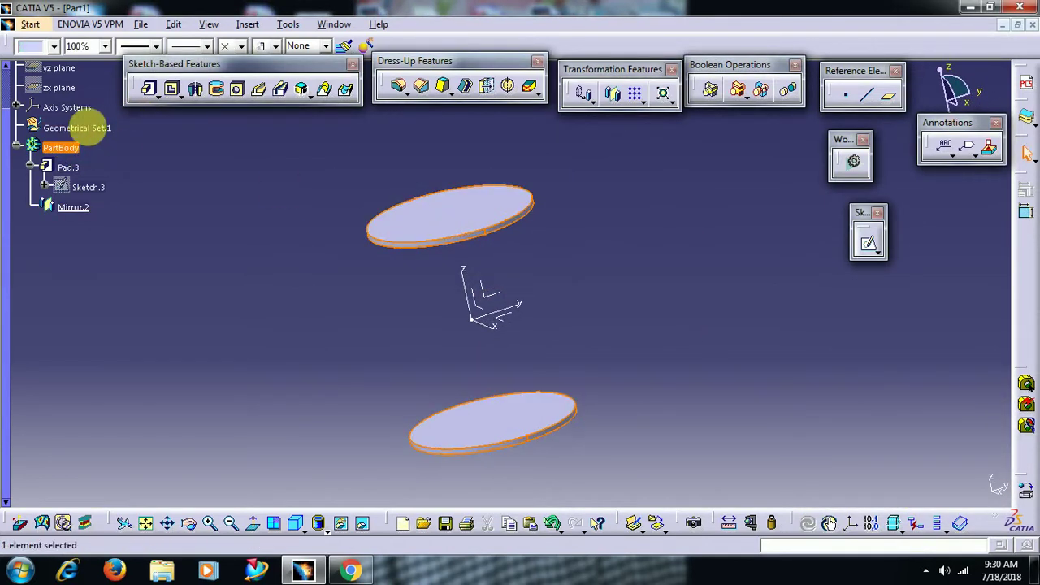
pyautogui.click(44, 46)
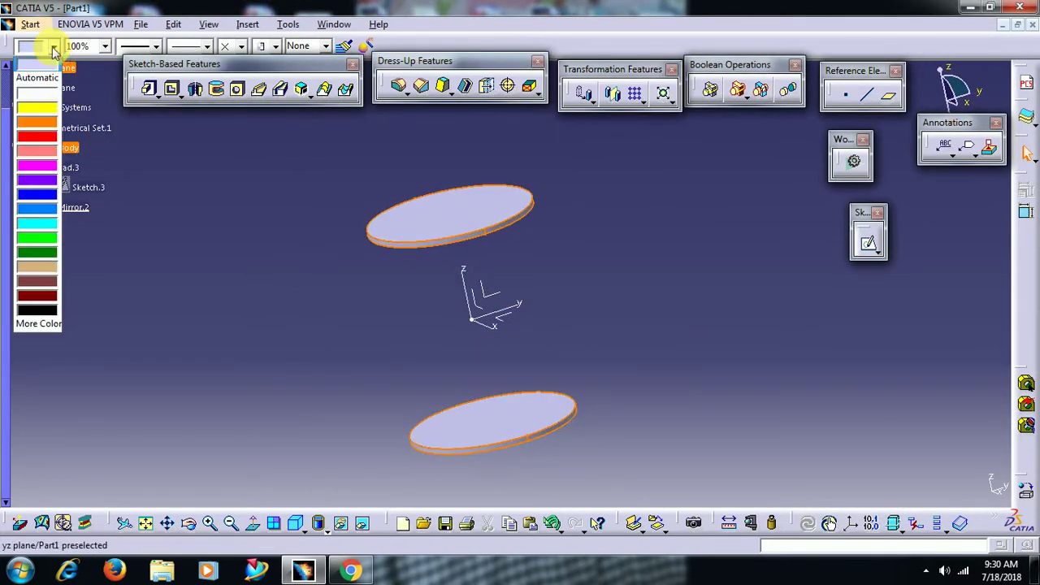
pyautogui.click(39, 165)
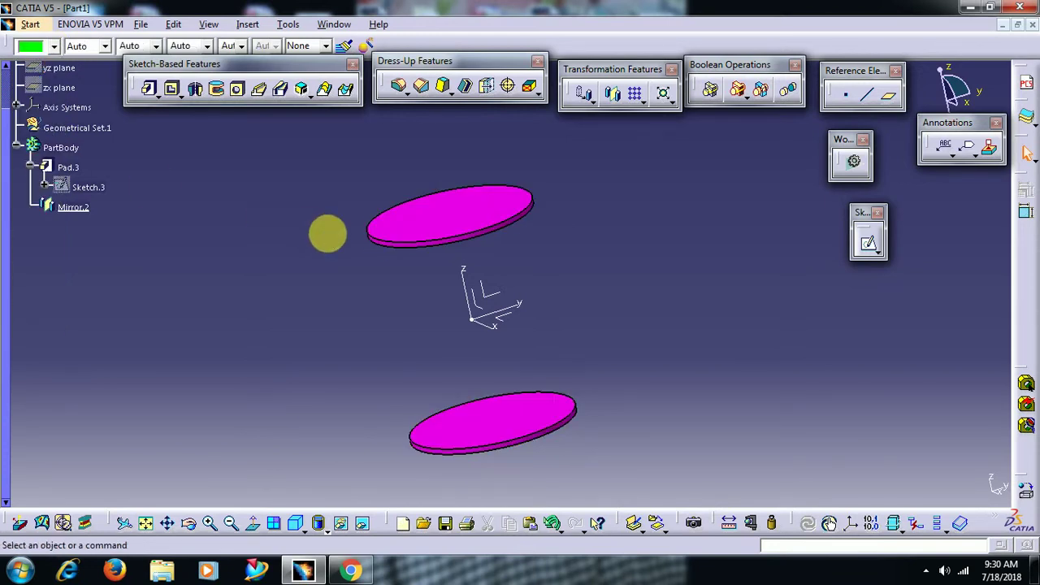
pyautogui.moveTo(325, 233); pyautogui.dragTo(529, 308, button='middle')
# Step: Sketch a vertical line on the YZ plane between the discs, about 25.65 mm right of the axis
pyautogui.click(536, 280)
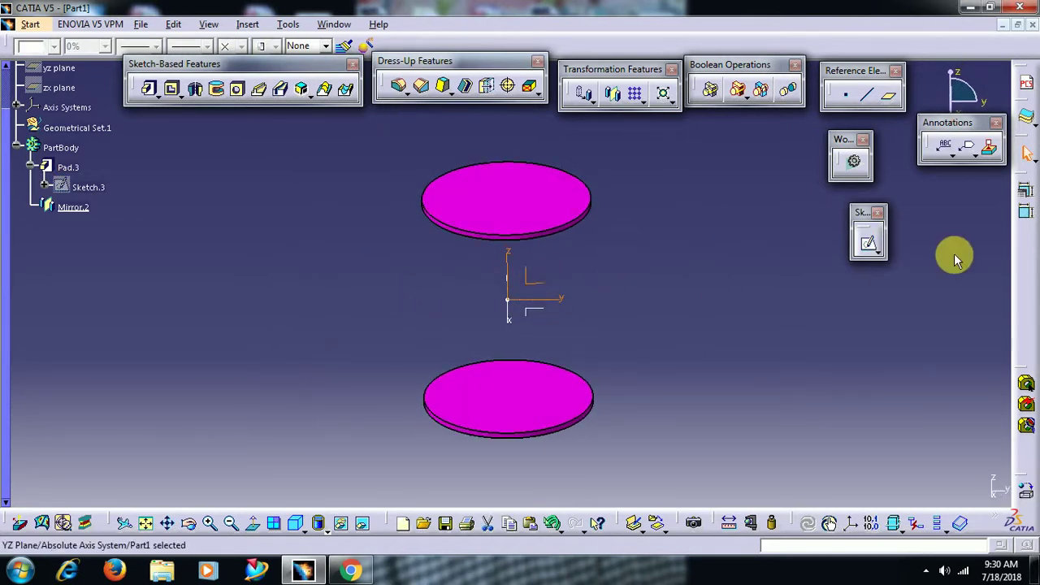
pyautogui.click(868, 243)
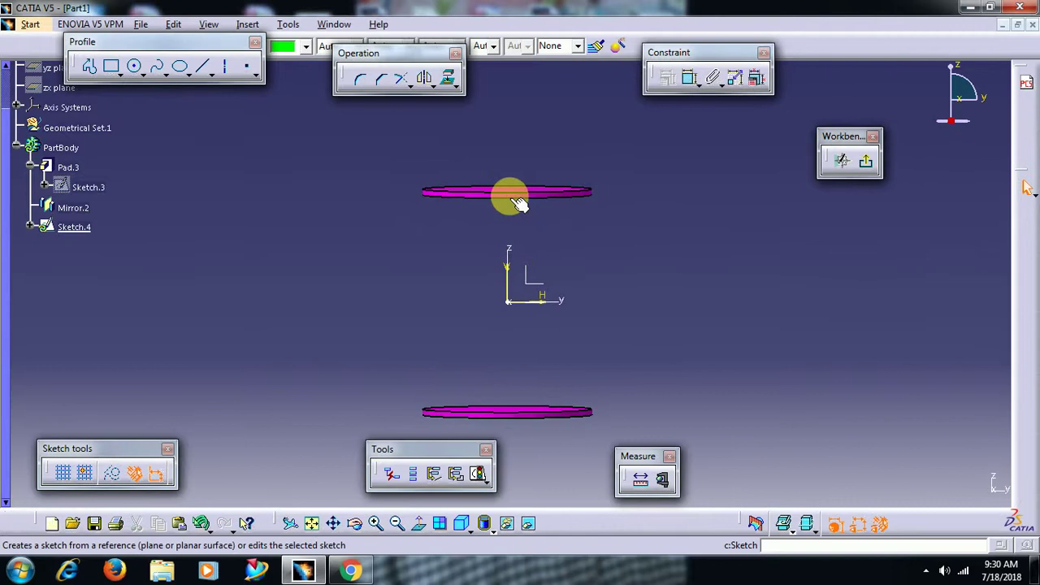
pyautogui.click(201, 72)
pyautogui.click(557, 213)
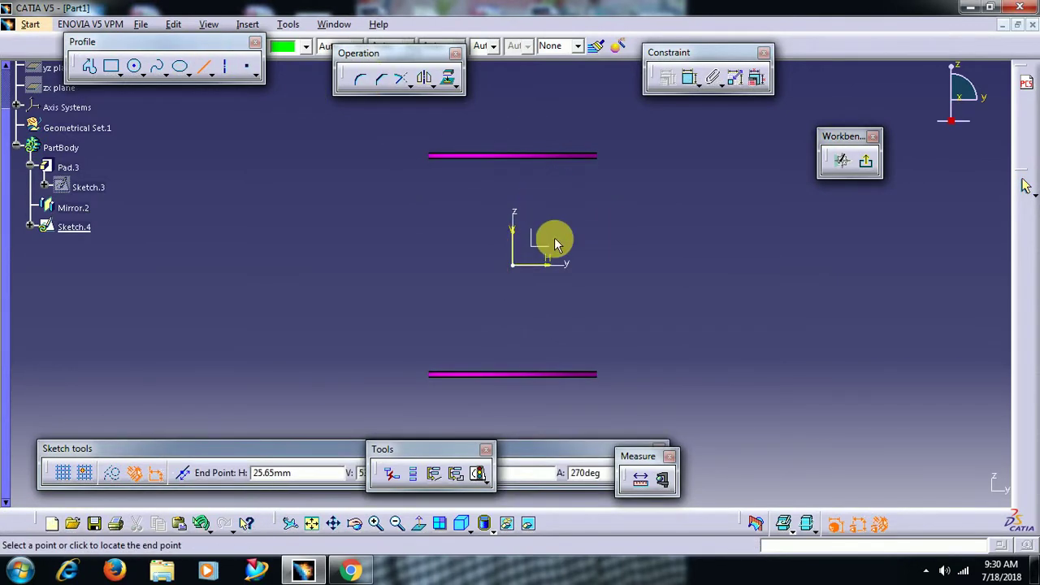
pyautogui.click(542, 343)
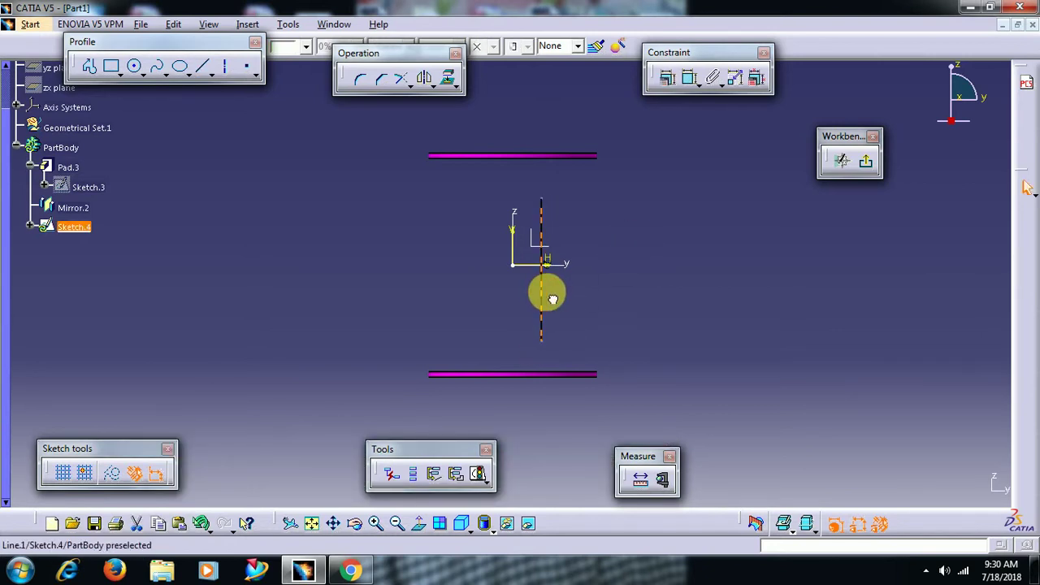
pyautogui.moveTo(552, 299); pyautogui.dragTo(560, 291)
# Step: Exit Sketch.4 back to part design and start a new Shaft feature
pyautogui.click(671, 235)
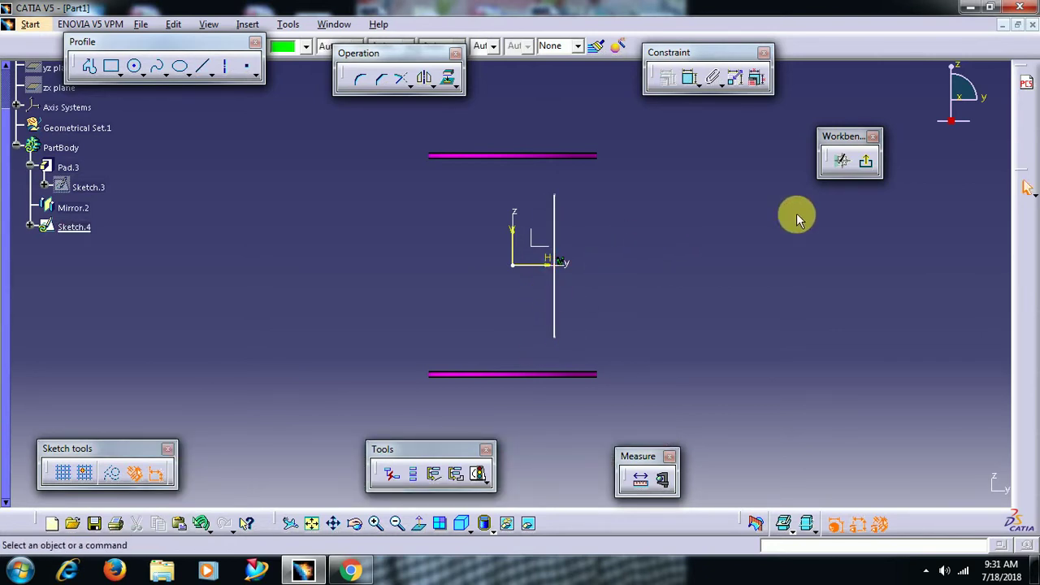
pyautogui.click(877, 172)
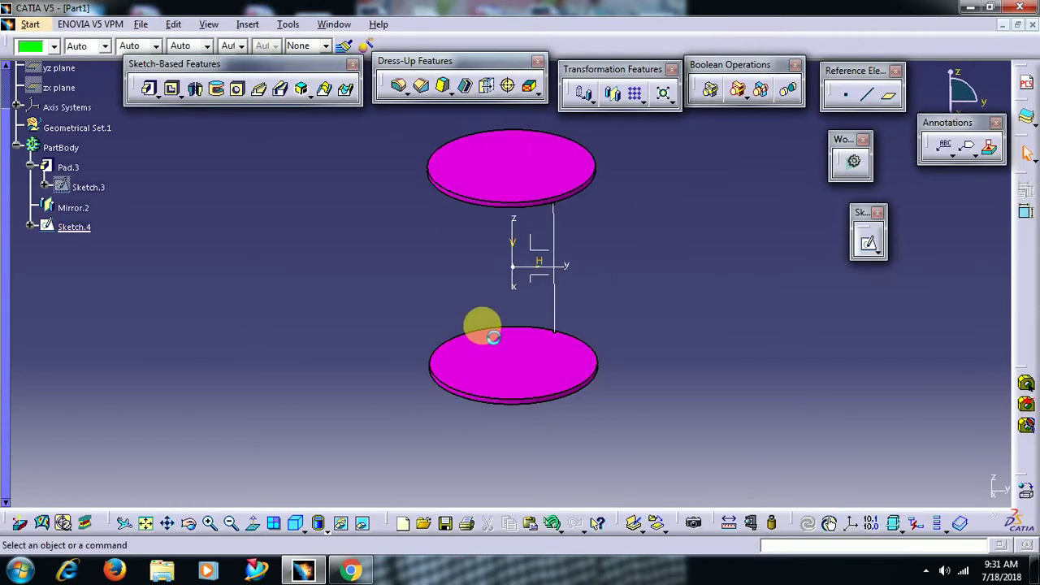
pyautogui.moveTo(493, 335)
pyautogui.mouseDown(button='middle')
pyautogui.moveTo(543, 341)
pyautogui.moveTo(614, 270)
pyautogui.moveTo(595, 233)
pyautogui.moveTo(548, 268)
pyautogui.moveTo(555, 252)
pyautogui.mouseUp(button='middle')
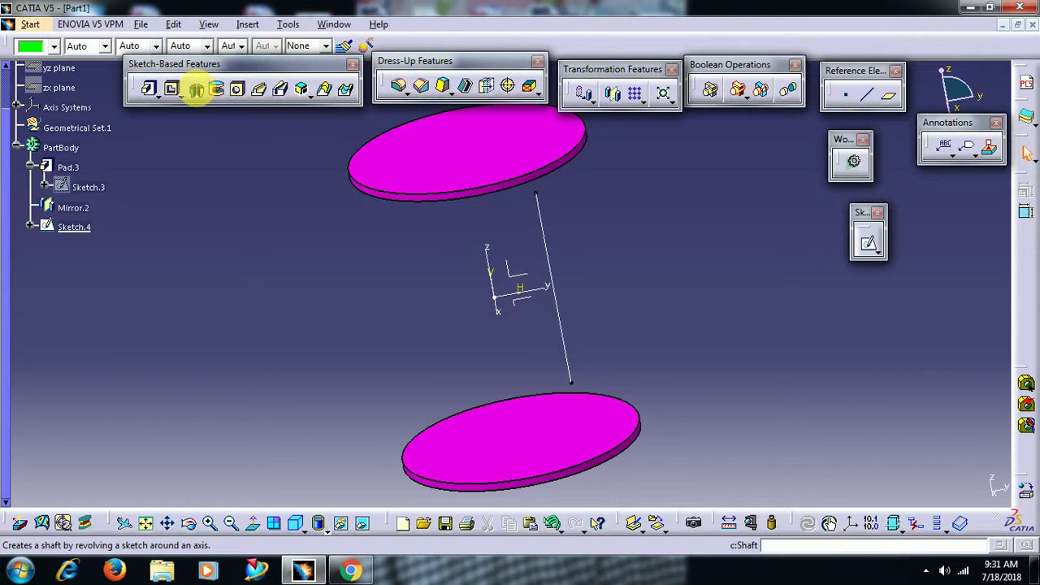
pyautogui.click(196, 90)
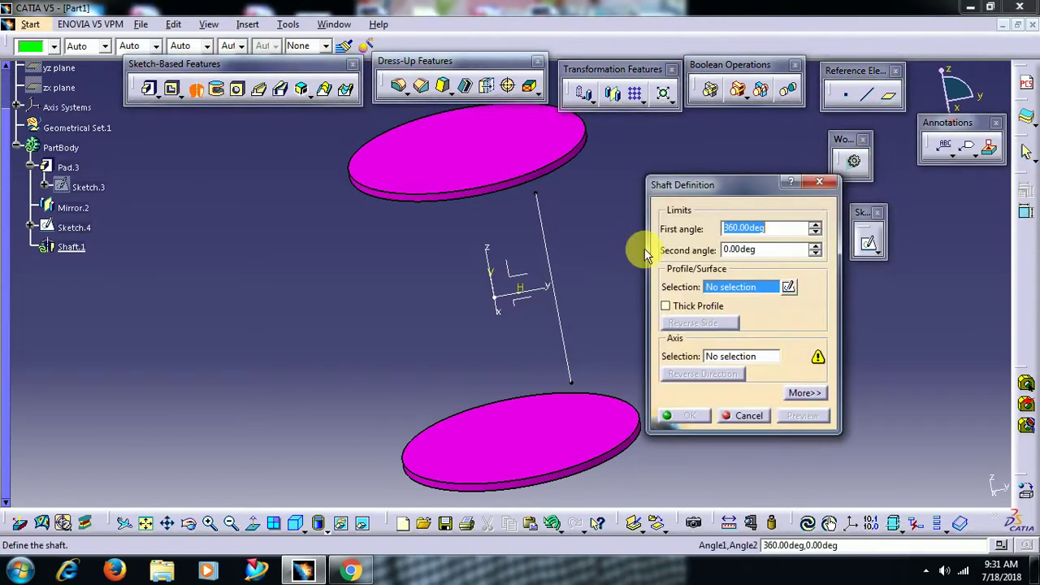
# Step: Revolve Sketch.4 as a thick profile about the Z Axis
pyautogui.click(550, 247)
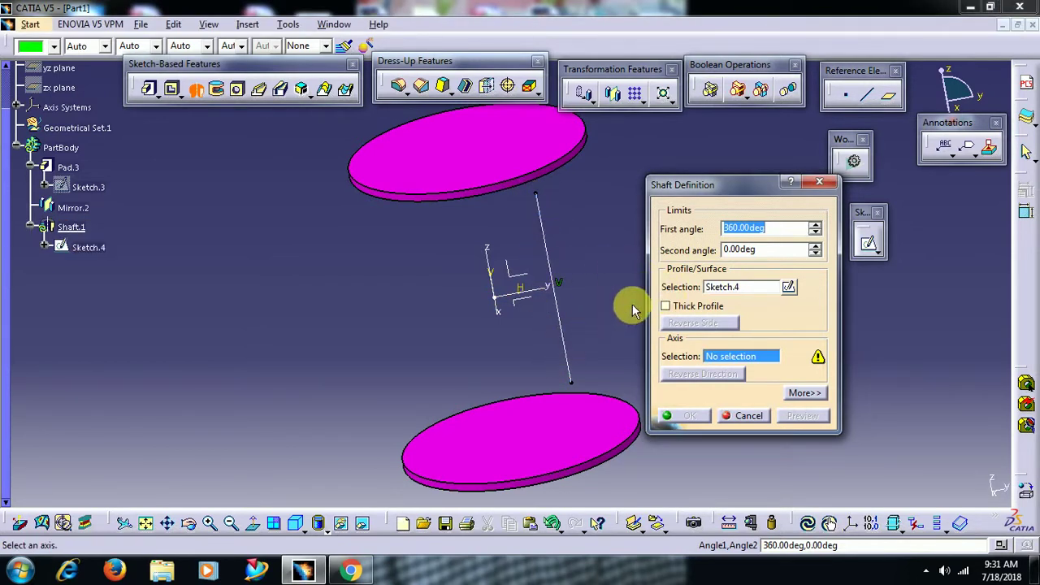
pyautogui.click(666, 306)
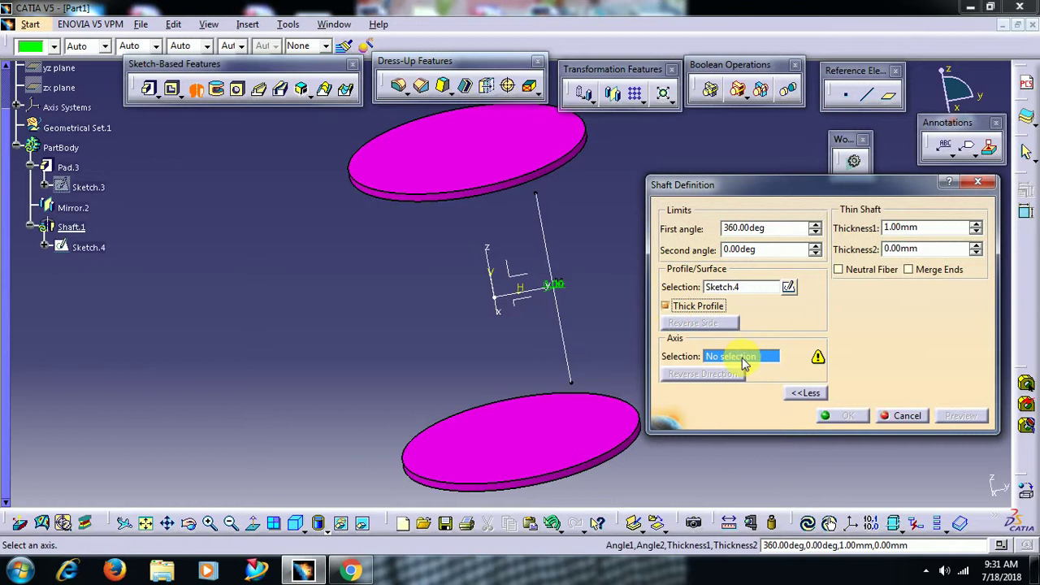
pyautogui.moveTo(529, 291); pyautogui.dragTo(456, 324, button='middle')
pyautogui.click(464, 278)
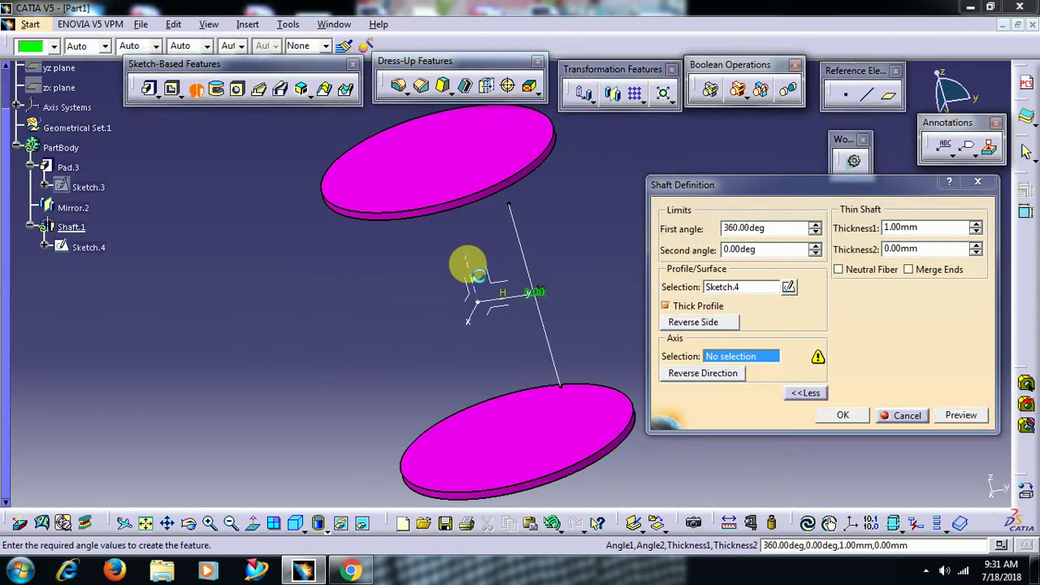
pyautogui.moveTo(494, 291)
pyautogui.mouseDown(button='middle')
pyautogui.moveTo(492, 225)
pyautogui.moveTo(496, 284)
pyautogui.mouseUp(button='middle')
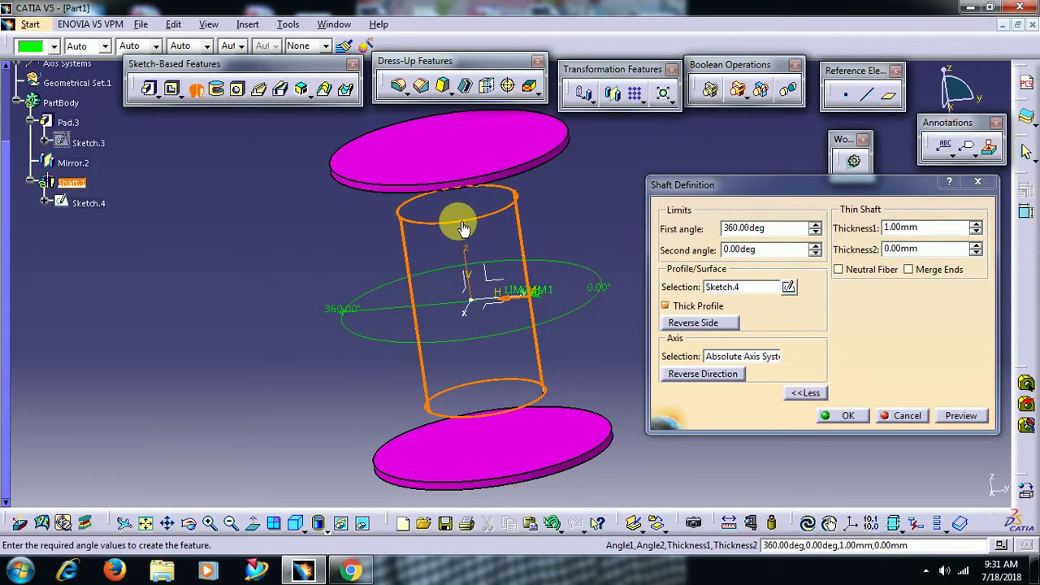
pyautogui.rightClick(715, 358)
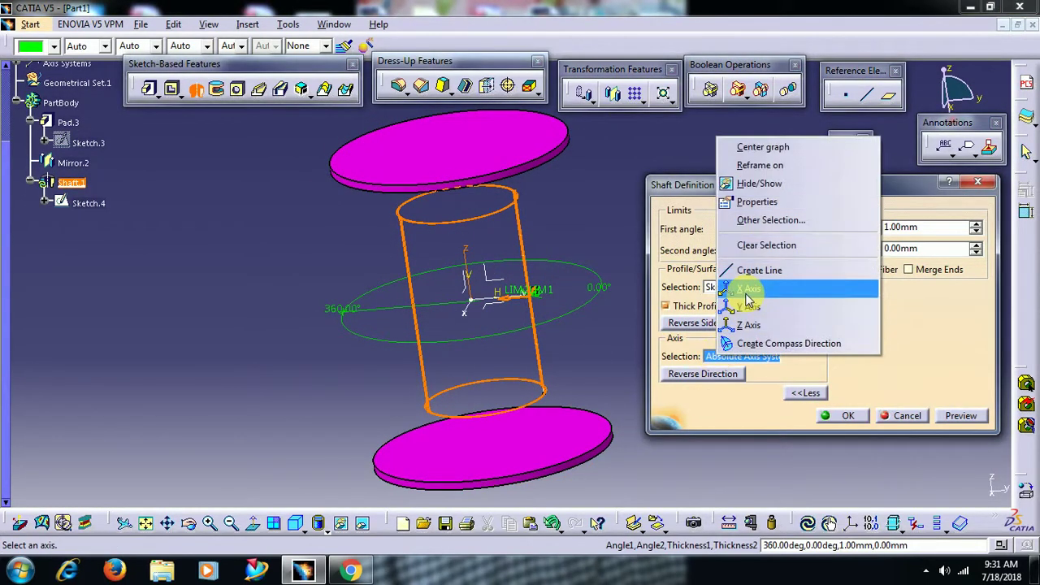
pyautogui.click(747, 325)
pyautogui.moveTo(601, 255); pyautogui.dragTo(495, 304, button='middle')
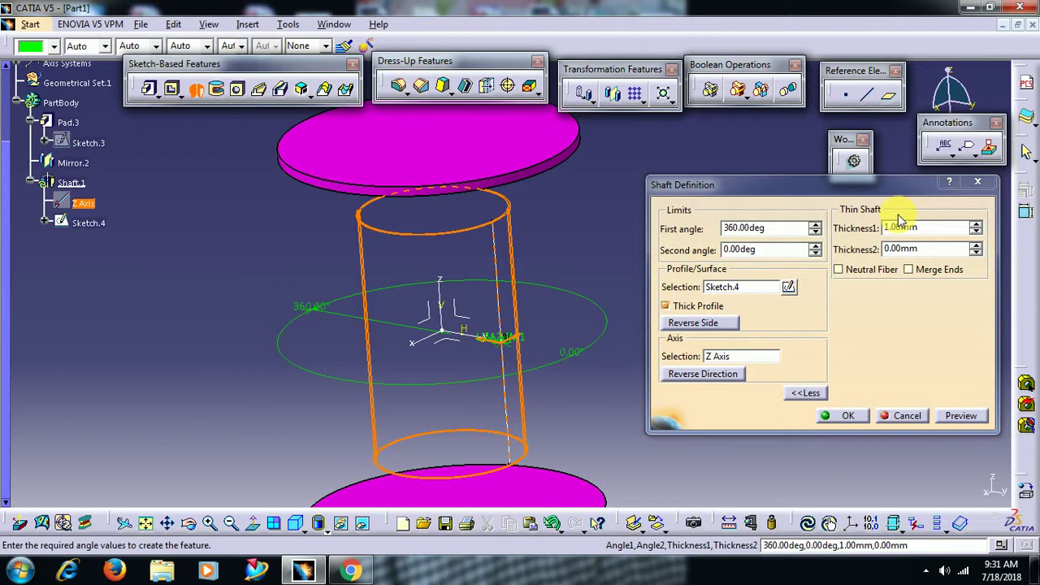
pyautogui.moveTo(583, 267)
pyautogui.mouseDown(button='middle')
pyautogui.moveTo(599, 285)
pyautogui.moveTo(617, 284)
pyautogui.moveTo(576, 267)
pyautogui.mouseUp(button='middle')
# Step: Raise the shaft's Thickness1 to 4 mm and preview the tube
pyautogui.click(959, 415)
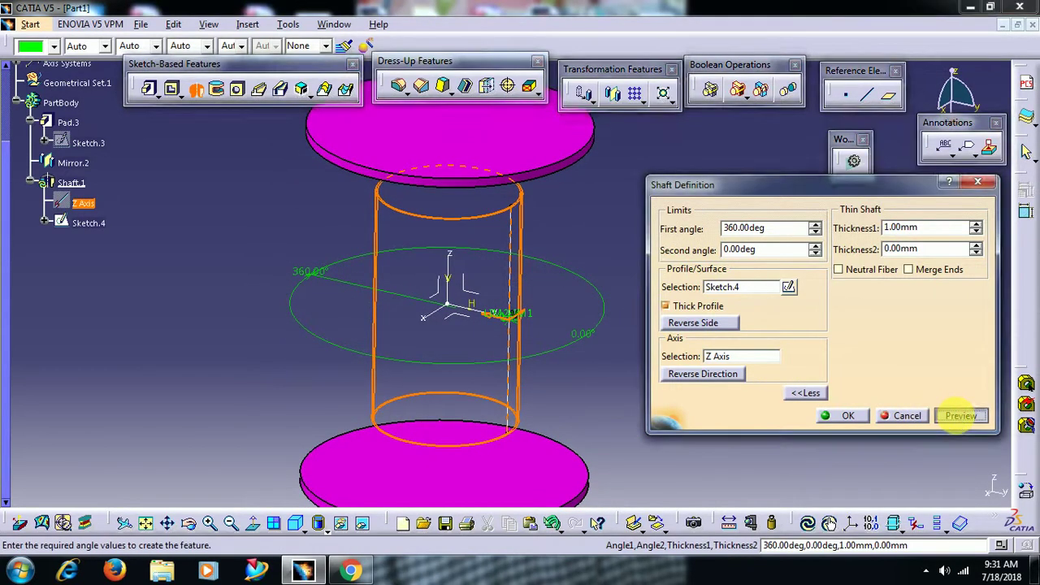
pyautogui.moveTo(439, 300); pyautogui.dragTo(585, 286, button='middle')
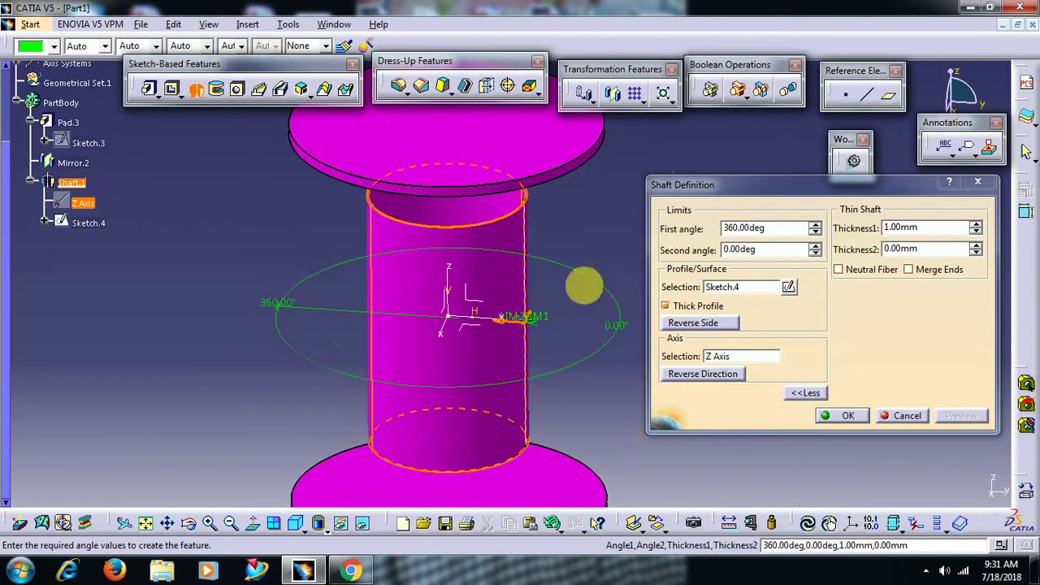
pyautogui.click(976, 224)
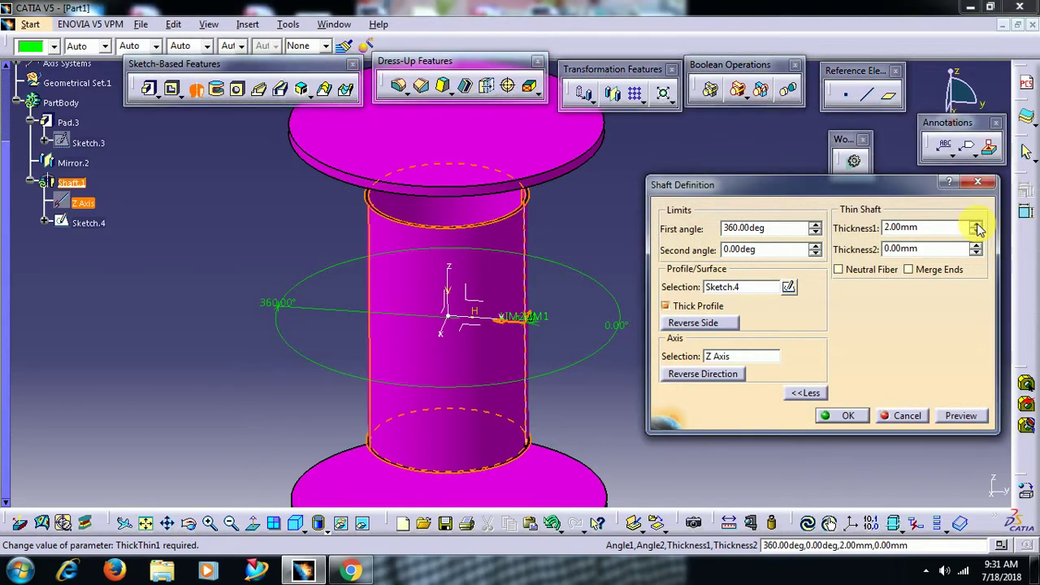
pyautogui.click(976, 224)
pyautogui.click(976, 224)
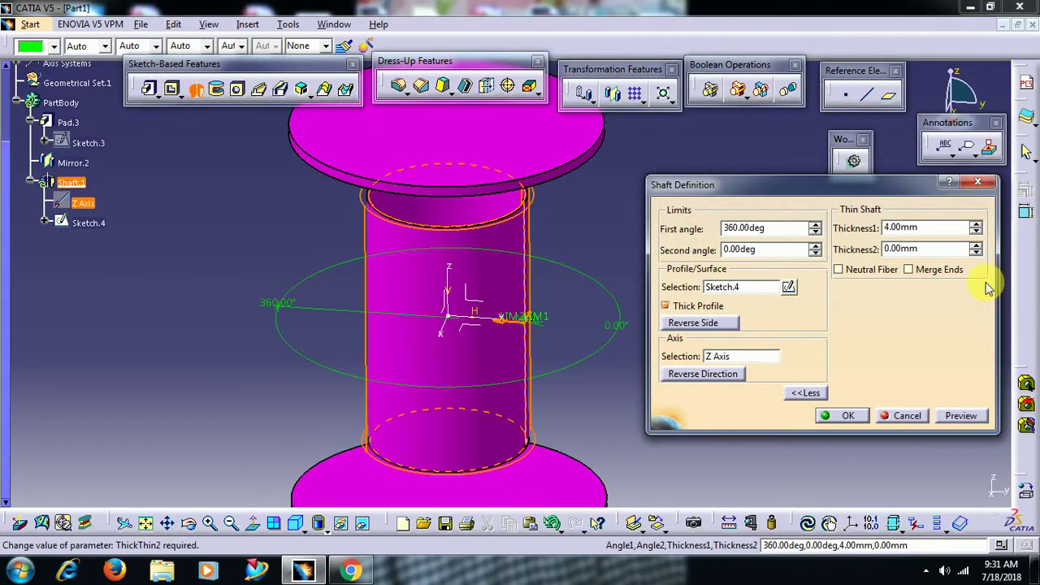
pyautogui.click(960, 416)
pyautogui.moveTo(535, 252); pyautogui.dragTo(604, 285, button='middle')
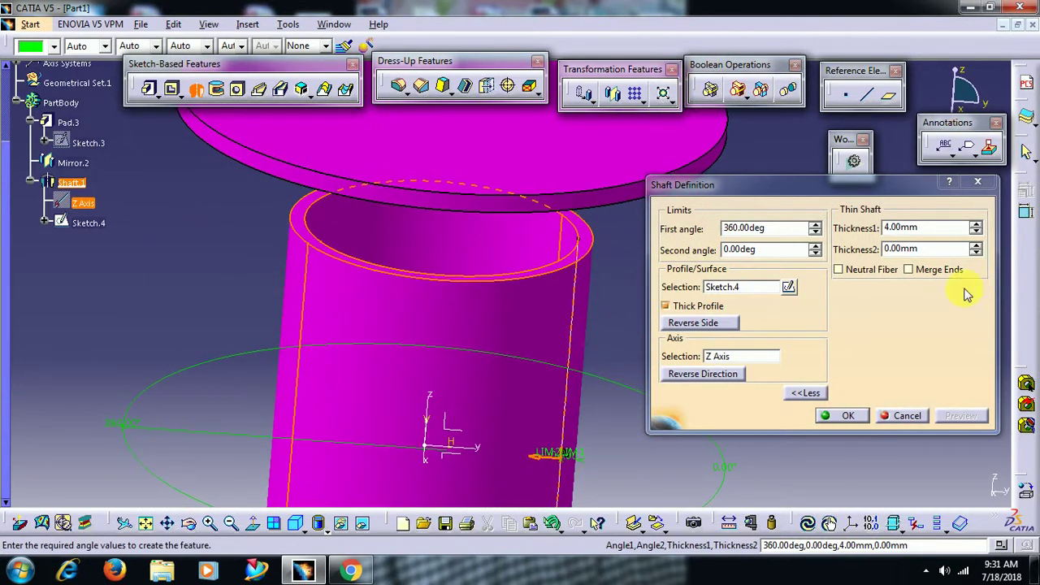
# Step: Set Thickness2 to 3 mm, preview, and enable Neutral Fiber
pyautogui.click(975, 246)
pyautogui.click(976, 246)
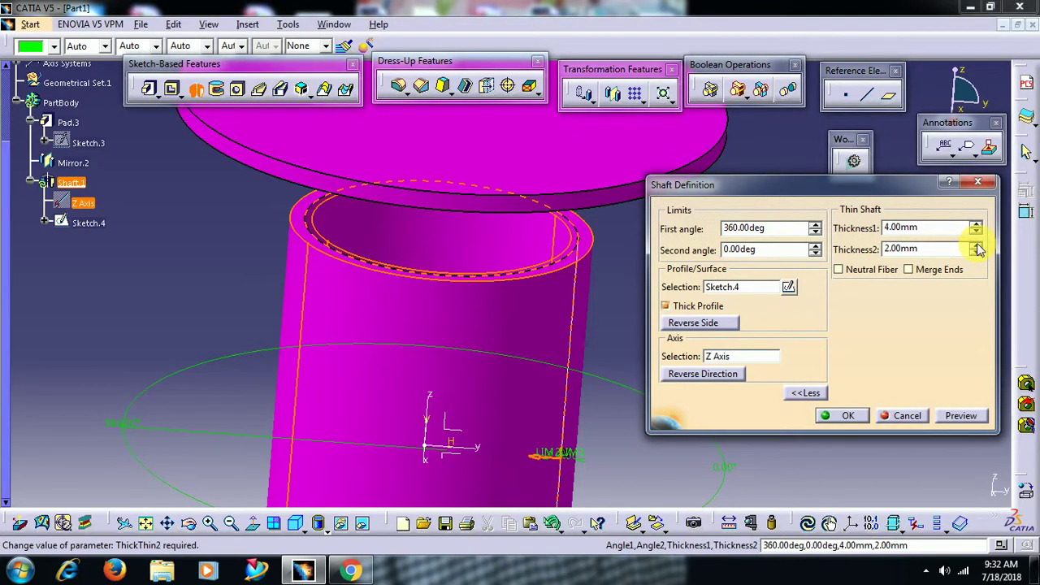
pyautogui.click(976, 245)
pyautogui.click(979, 416)
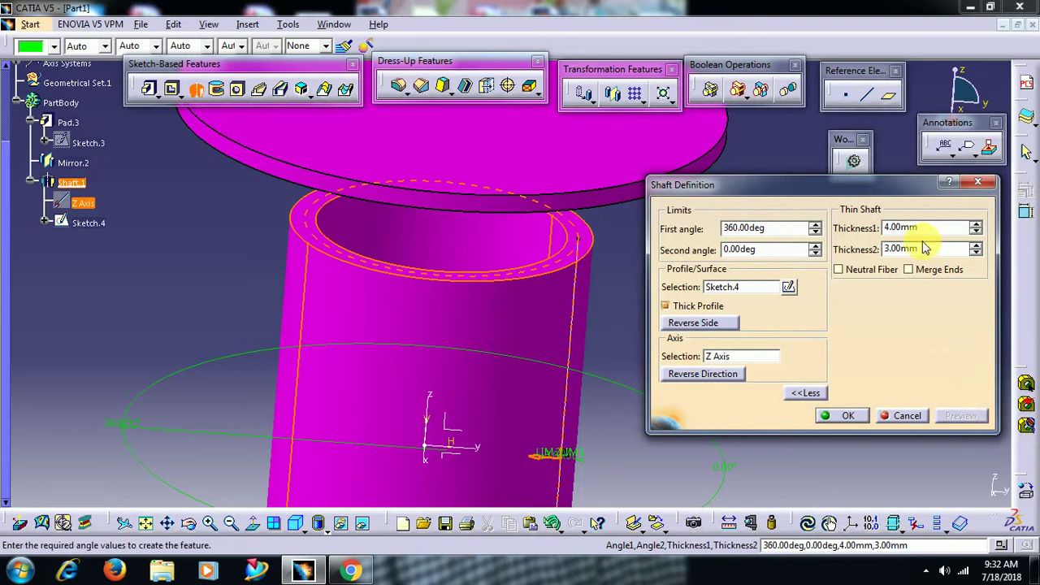
pyautogui.click(861, 271)
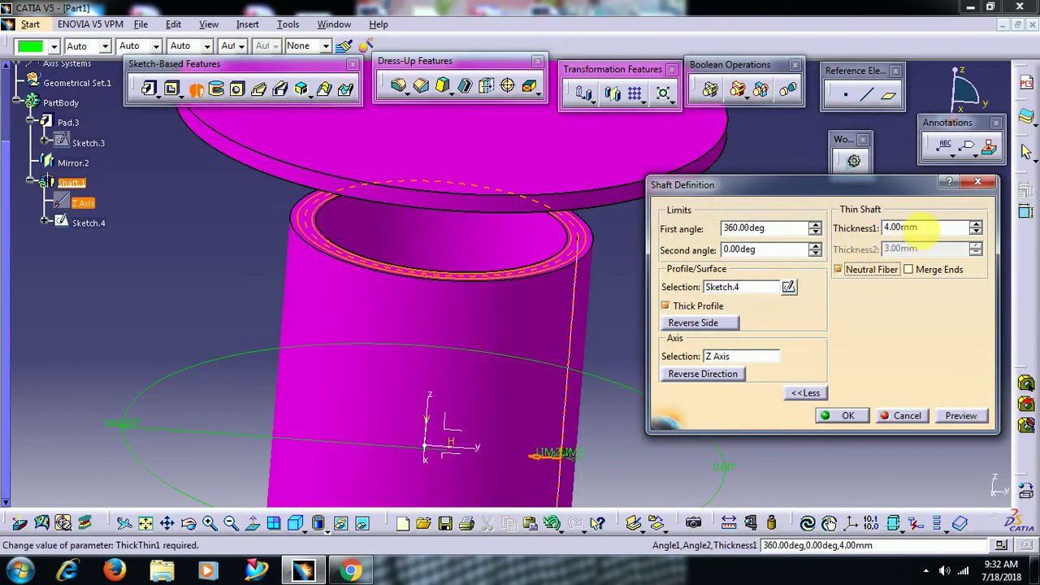
# Step: Change Thickness1 to 2 mm and create Shaft.1 as a tube between the discs
pyautogui.moveTo(917, 228); pyautogui.dragTo(821, 232)
pyautogui.write('2')
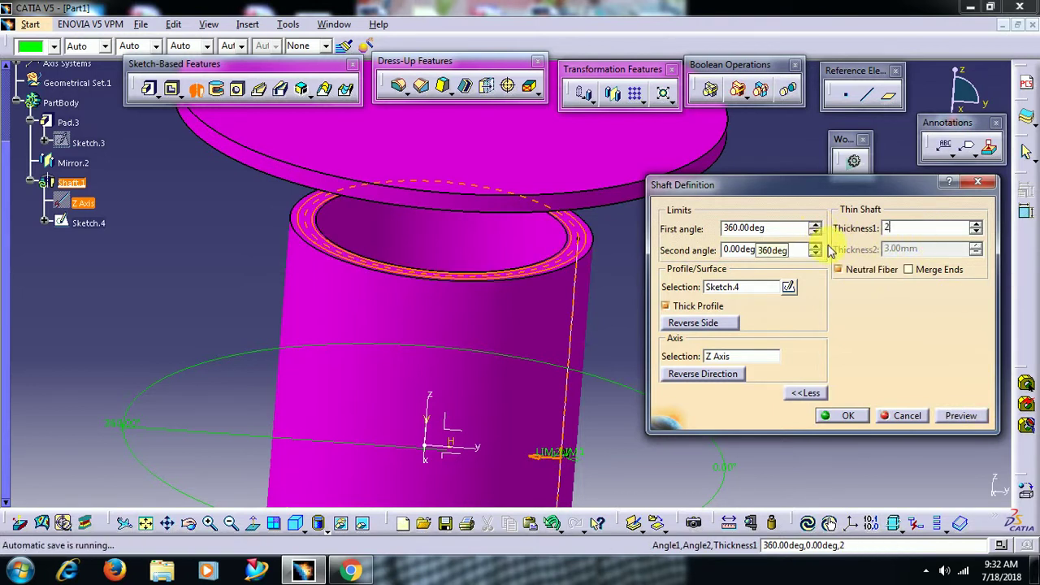
pyautogui.click(961, 415)
pyautogui.moveTo(556, 272); pyautogui.dragTo(581, 309, button='middle')
pyautogui.click(849, 420)
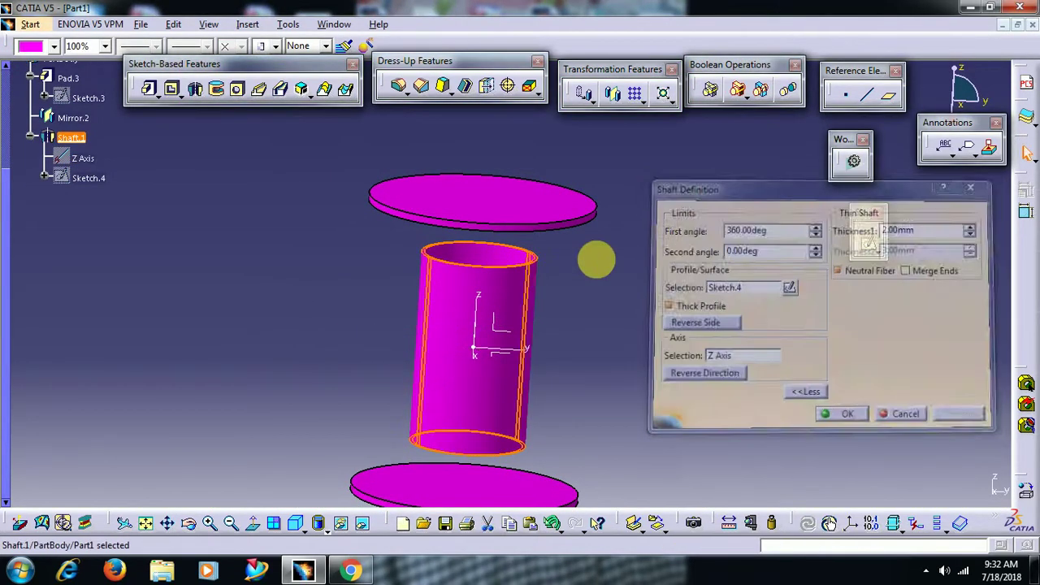
pyautogui.moveTo(593, 278); pyautogui.dragTo(553, 227, button='middle')
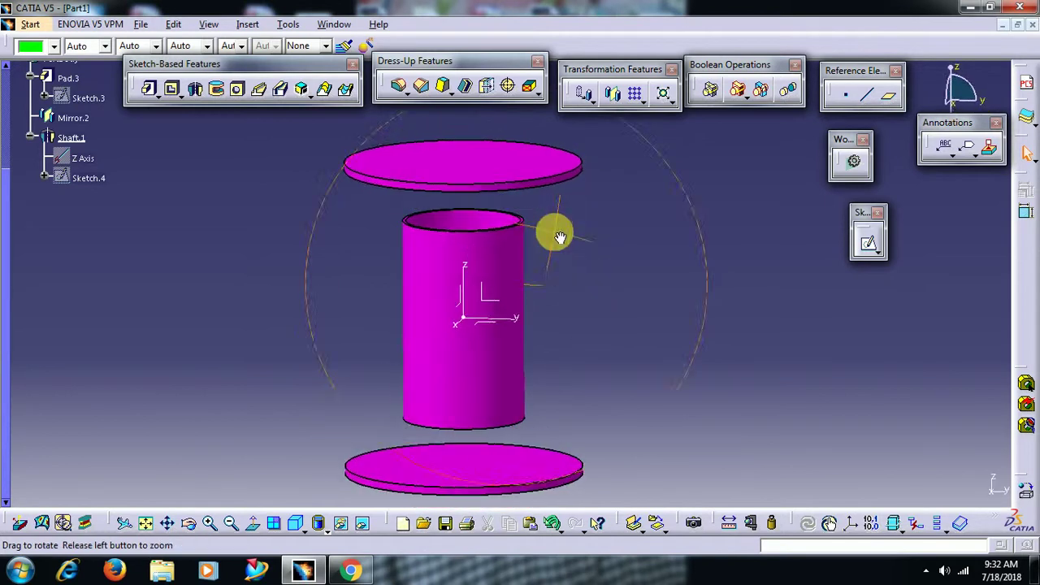
pyautogui.moveTo(578, 275); pyautogui.dragTo(498, 244, button='middle')
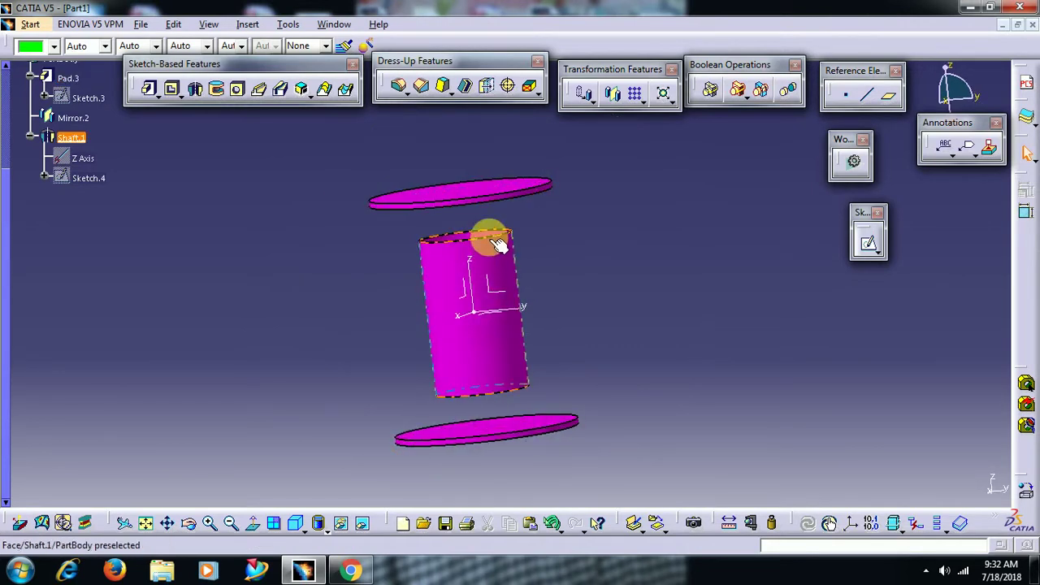
pyautogui.moveTo(596, 254); pyautogui.dragTo(615, 280, button='middle')
# Step: Edit Shaft.1 to enable Merge Ends so the tube joins both discs
pyautogui.doubleClick(483, 255)
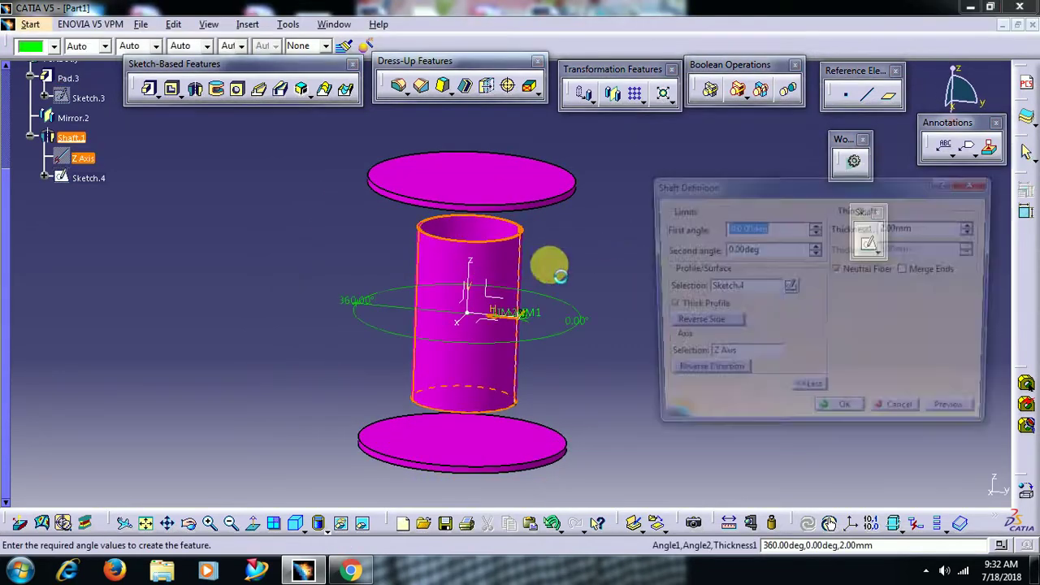
pyautogui.click(907, 270)
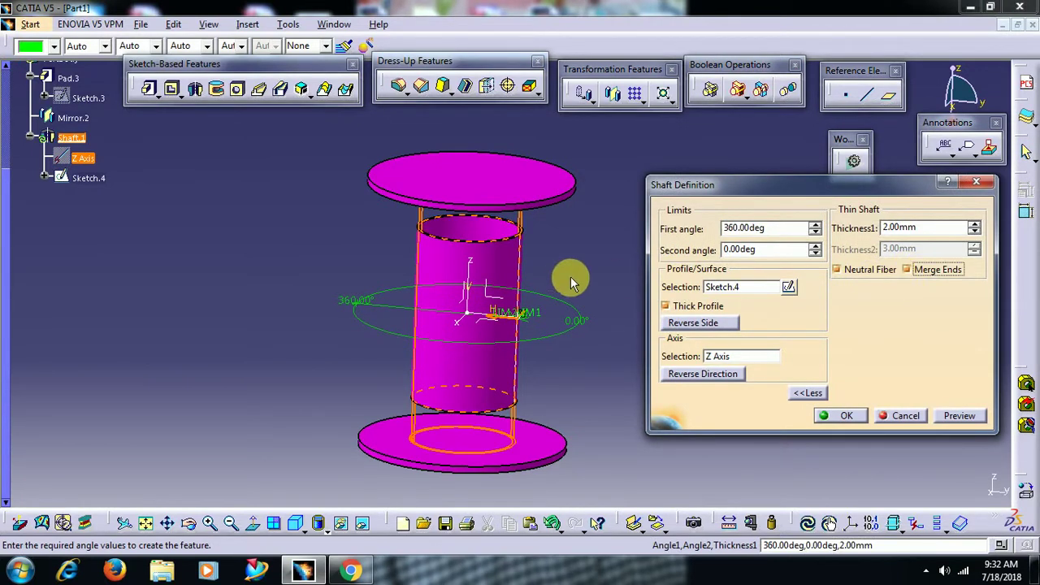
pyautogui.moveTo(571, 276); pyautogui.dragTo(582, 178, button='middle')
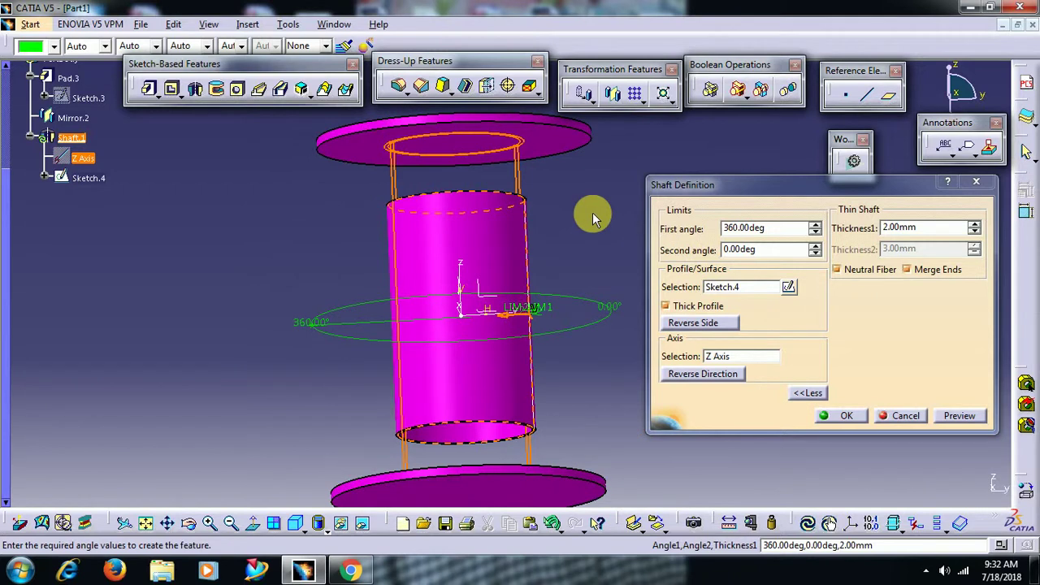
pyautogui.moveTo(586, 220); pyautogui.dragTo(516, 309, button='middle')
pyautogui.click(848, 416)
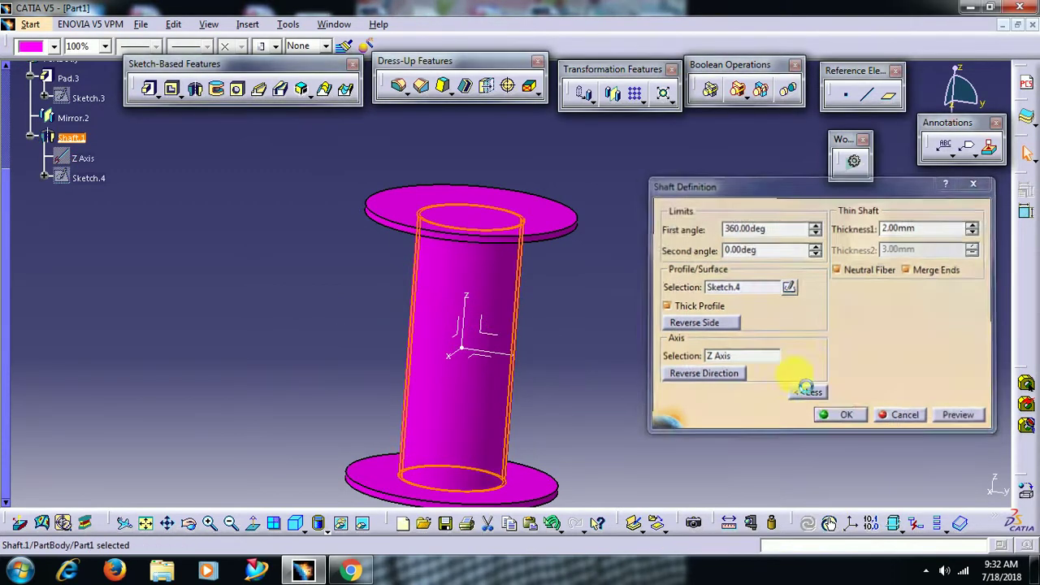
pyautogui.moveTo(643, 274); pyautogui.dragTo(491, 214, button='middle')
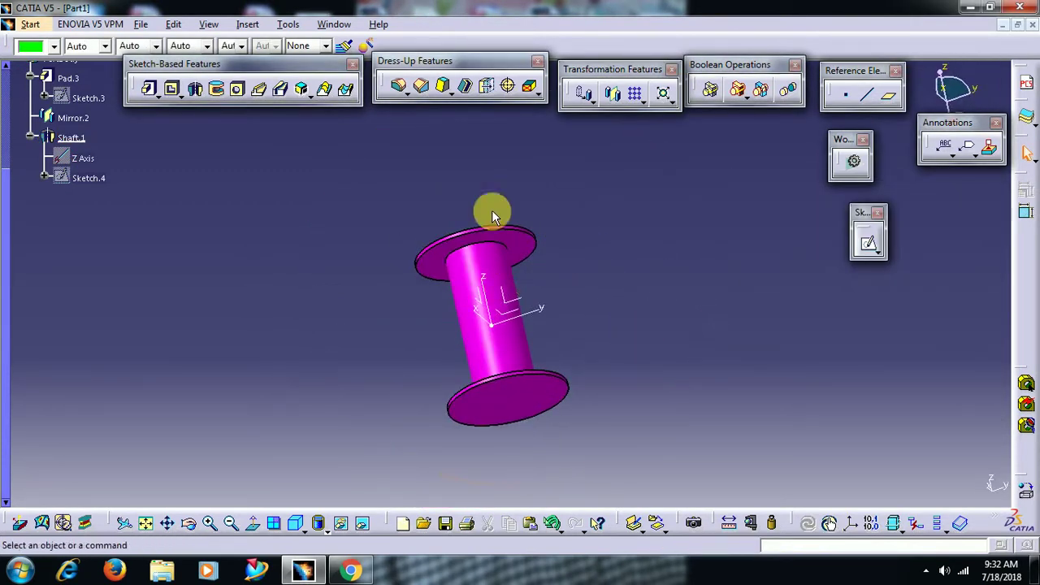
# Step: Colour Shaft.1 blue against the magenta discs
pyautogui.click(71, 137)
pyautogui.click(53, 46)
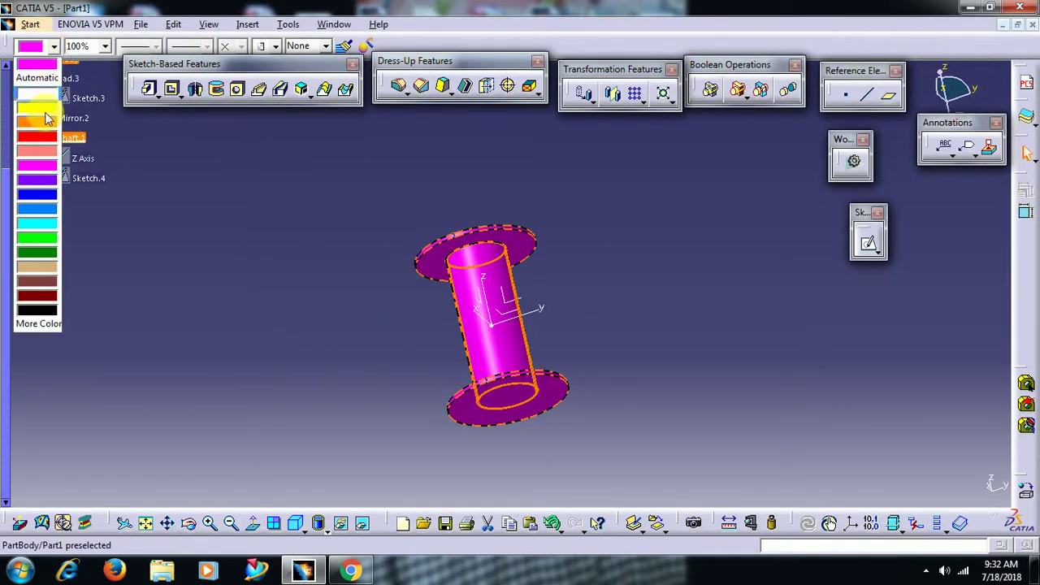
pyautogui.click(46, 199)
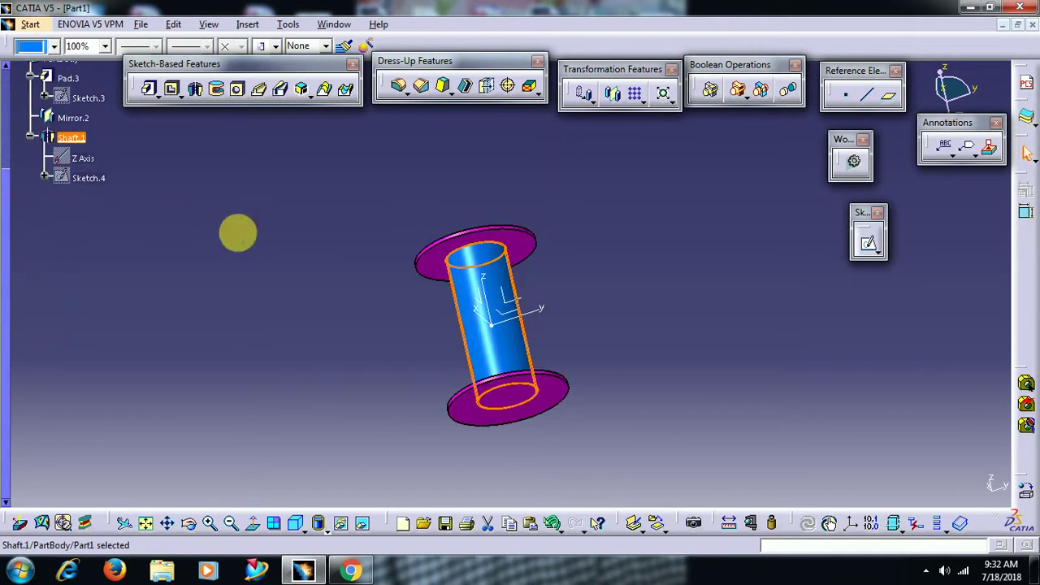
pyautogui.click(260, 236)
pyautogui.moveTo(365, 195); pyautogui.dragTo(615, 260, button='middle')
pyautogui.scroll(4, 65, 236)
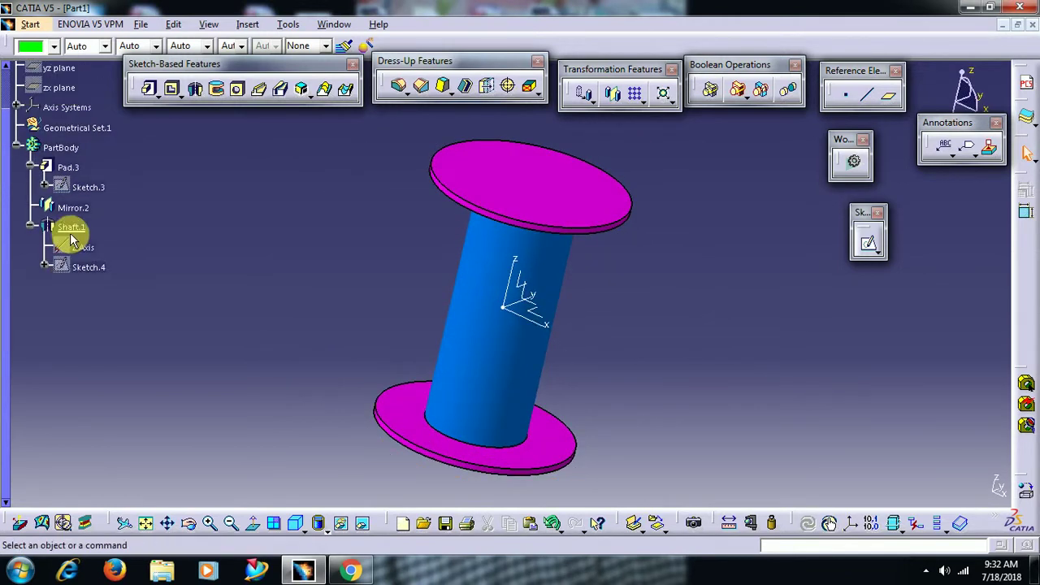